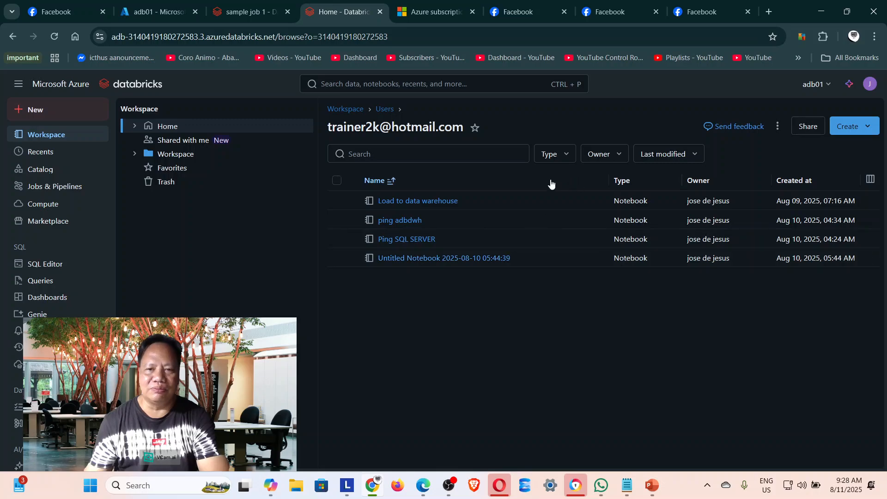
Review the secret-retrieval code in the Ping SQL SERVER and ping adbdwh notebooks.
click(402, 239)
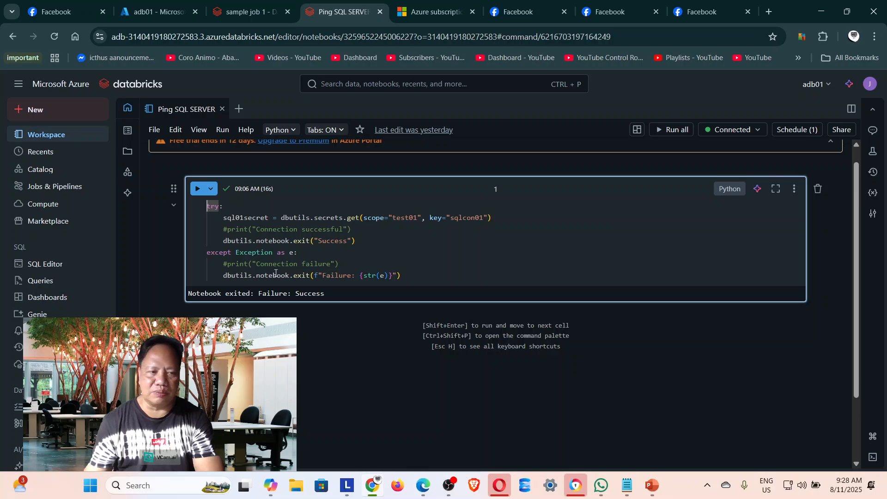
mouse_move(294, 271)
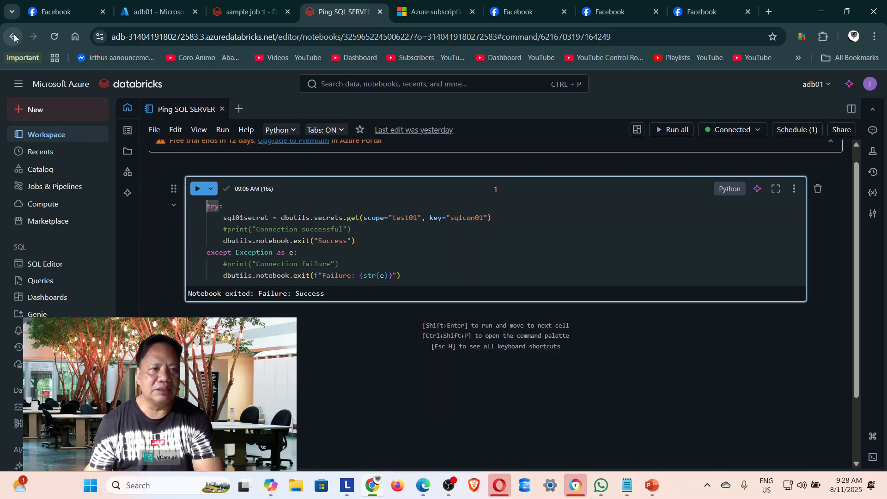
click(45, 146)
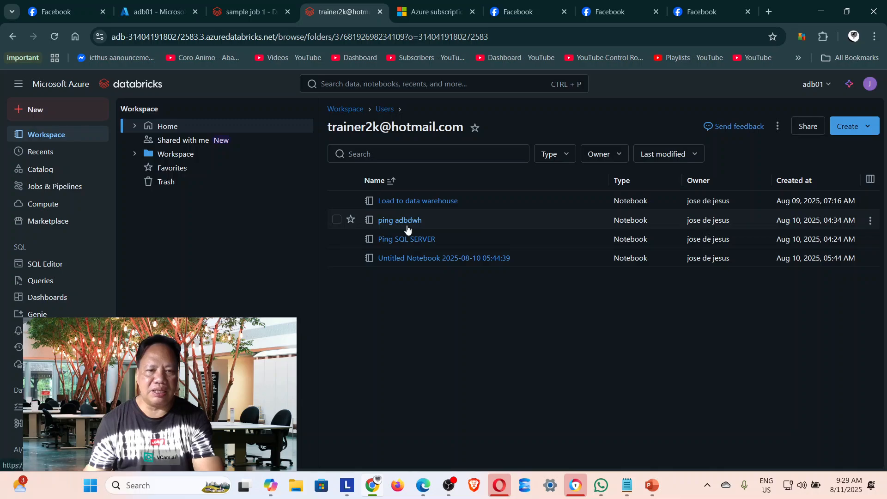
click(406, 220)
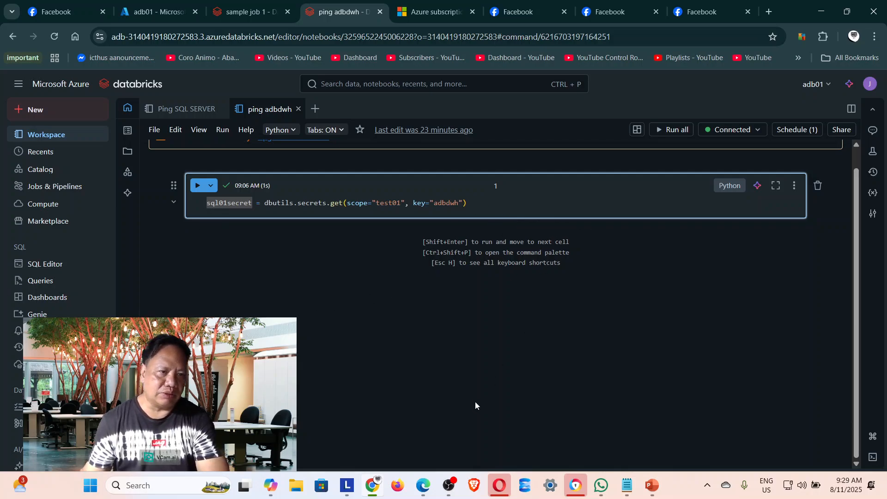
Examine the Load to data warehouse notebook's code, from retrieving secrets to appending supplier data to the Delta table.
click(13, 36)
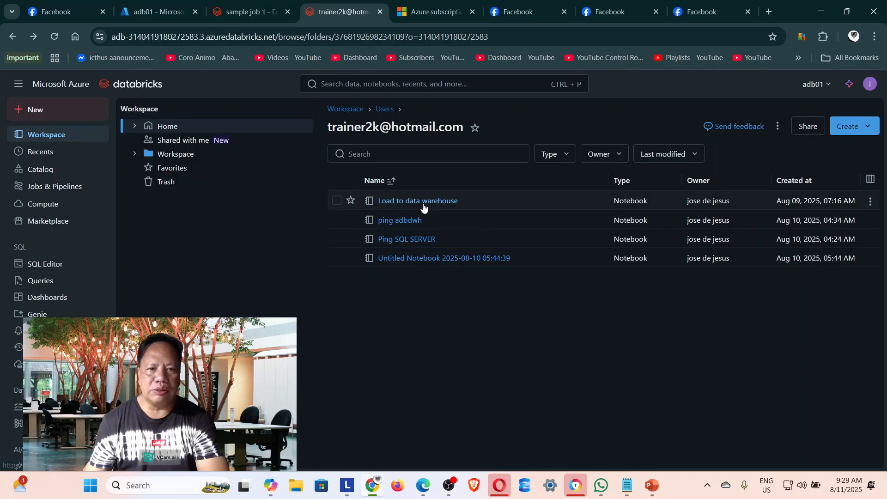
click(423, 204)
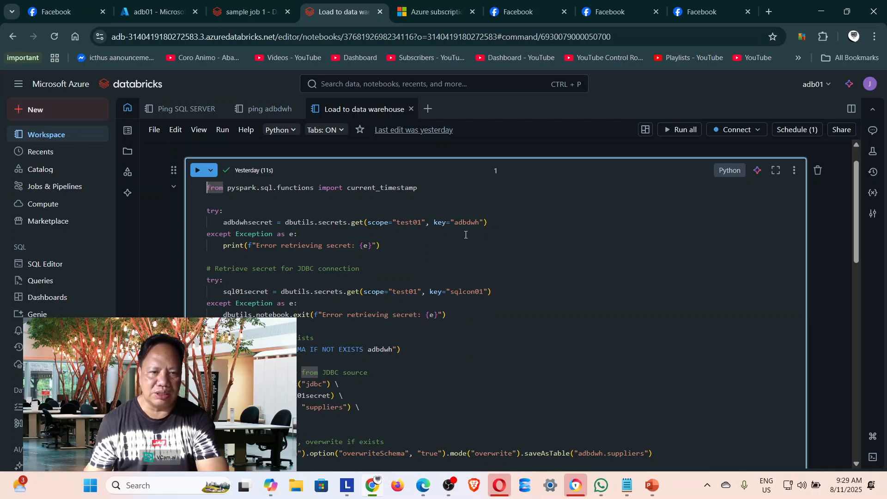
scroll(571, 311, down, 1)
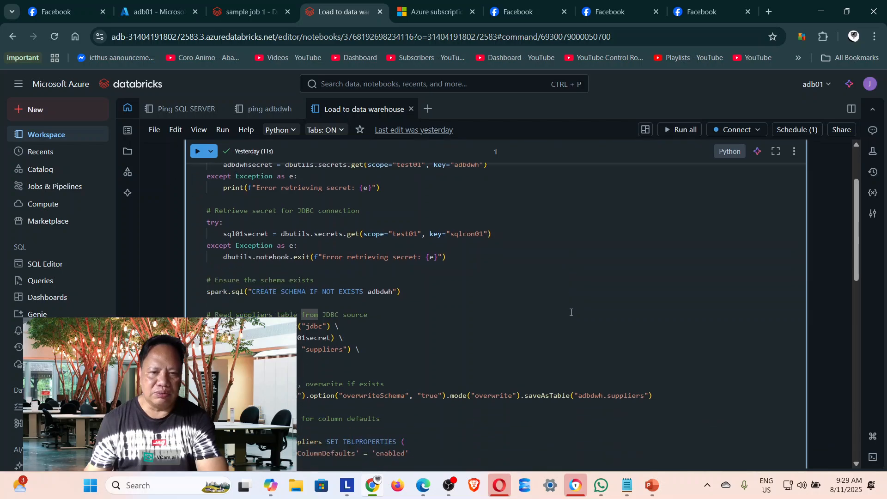
scroll(530, 283, down, 2)
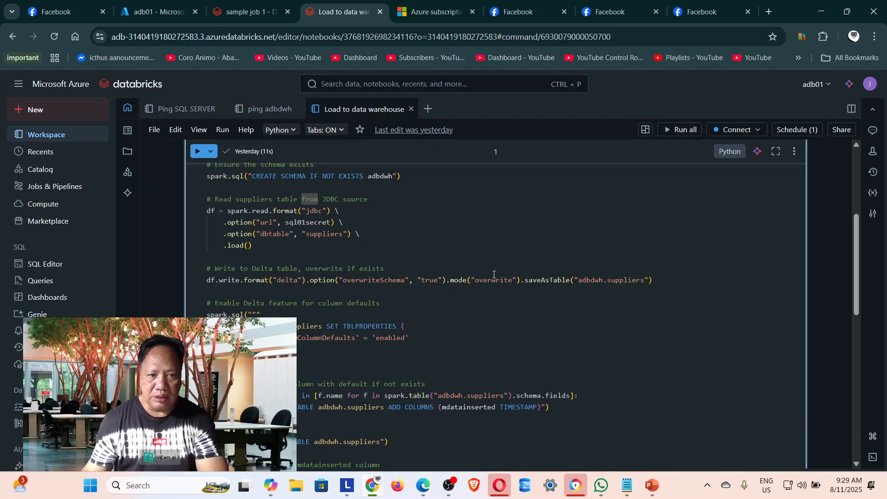
scroll(488, 280, down, 1)
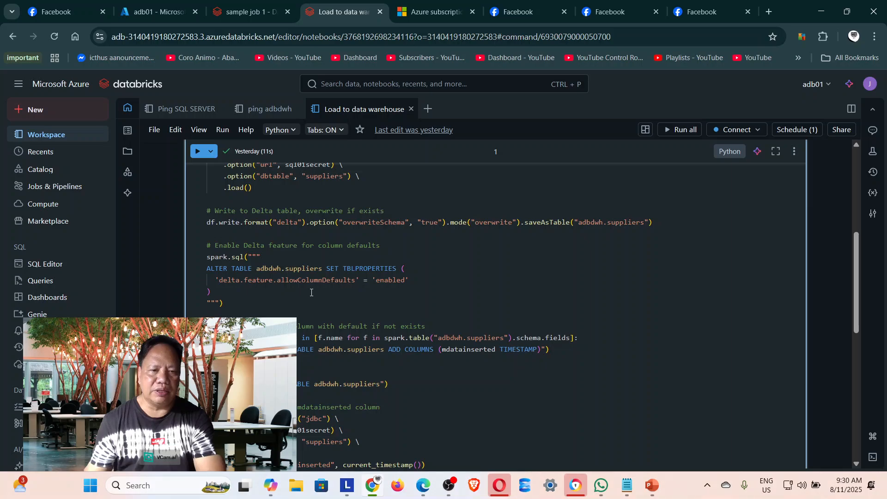
scroll(547, 290, down, 1)
scroll(600, 298, down, 2)
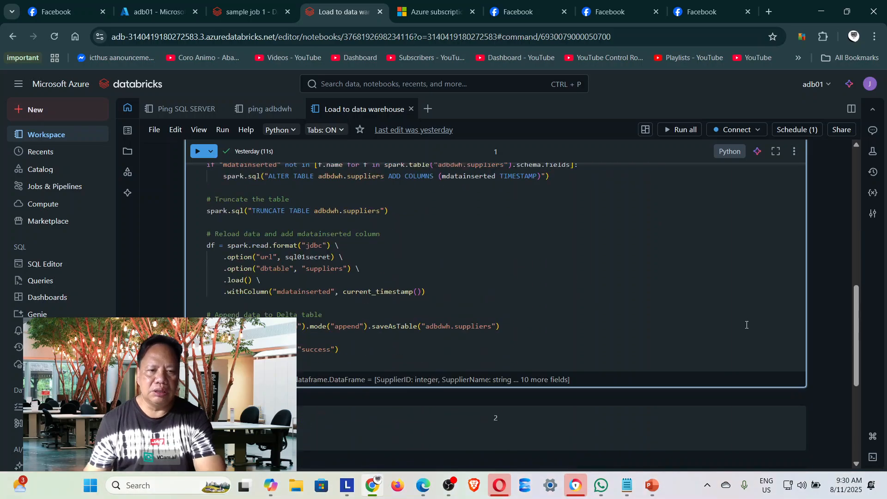
scroll(688, 323, up, 3)
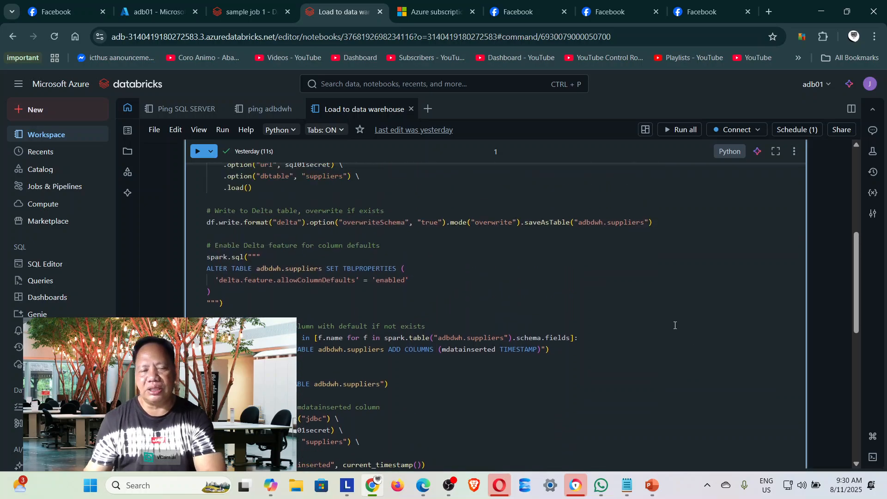
scroll(656, 304, up, 6)
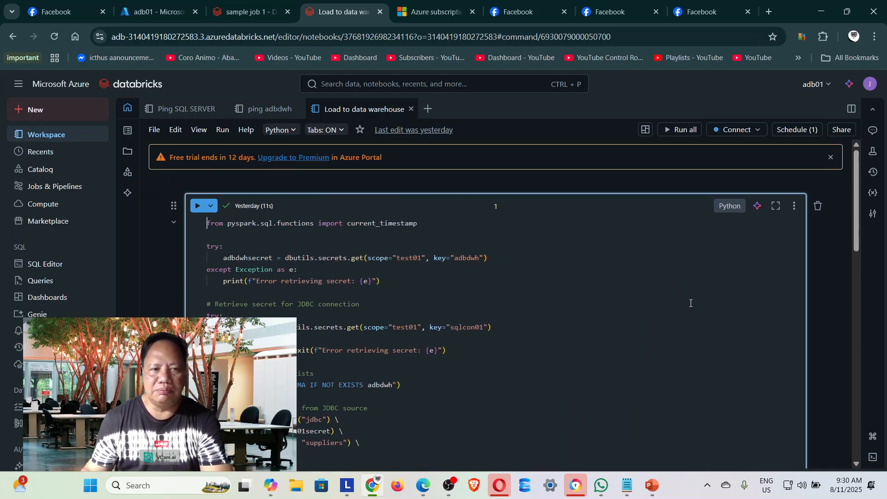
Create a new job and name its first notebook task ping_sql_azure.
click(59, 190)
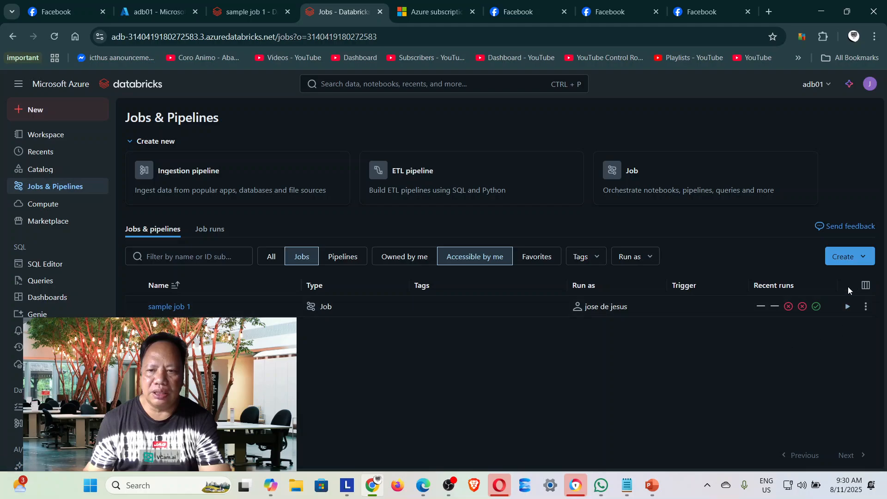
click(839, 258)
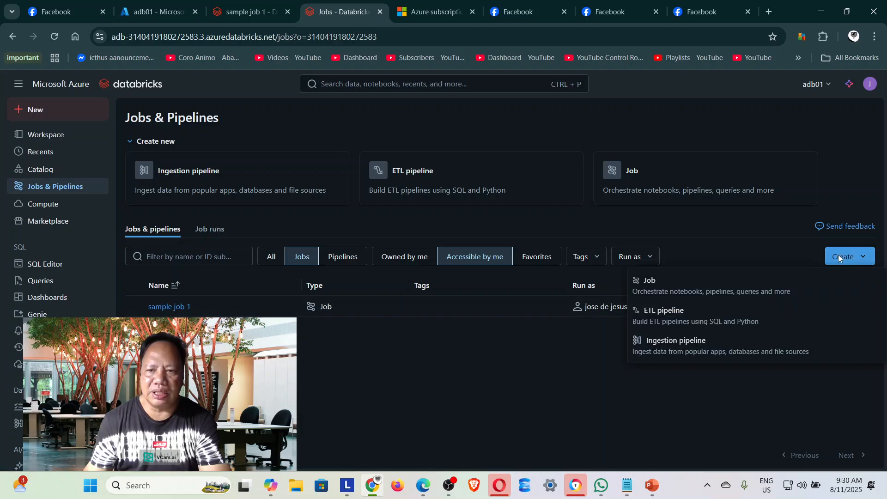
click(703, 299)
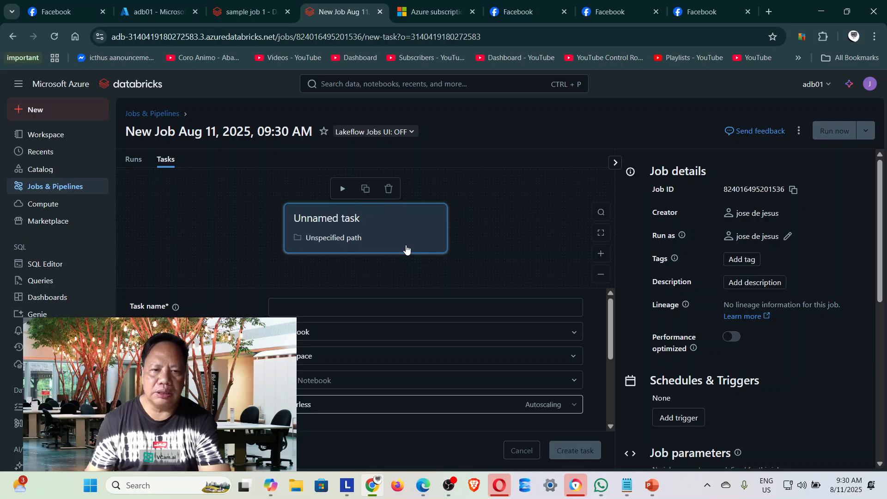
click(391, 314)
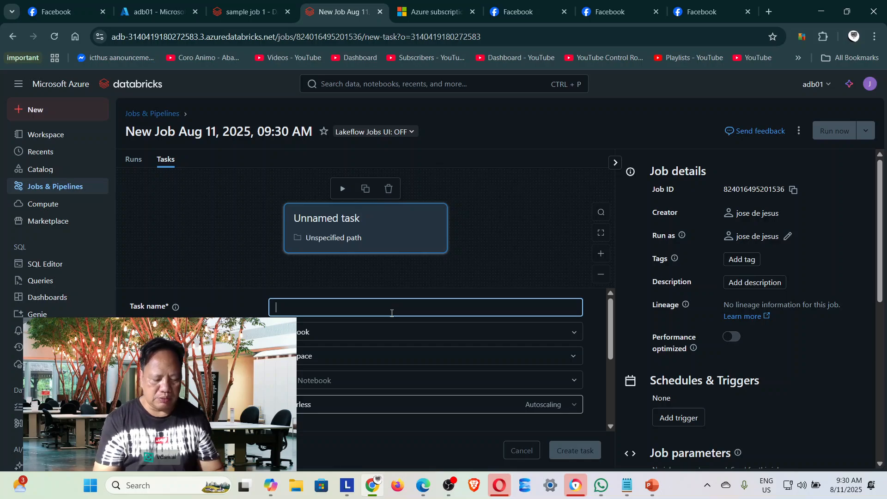
text(ping_s)
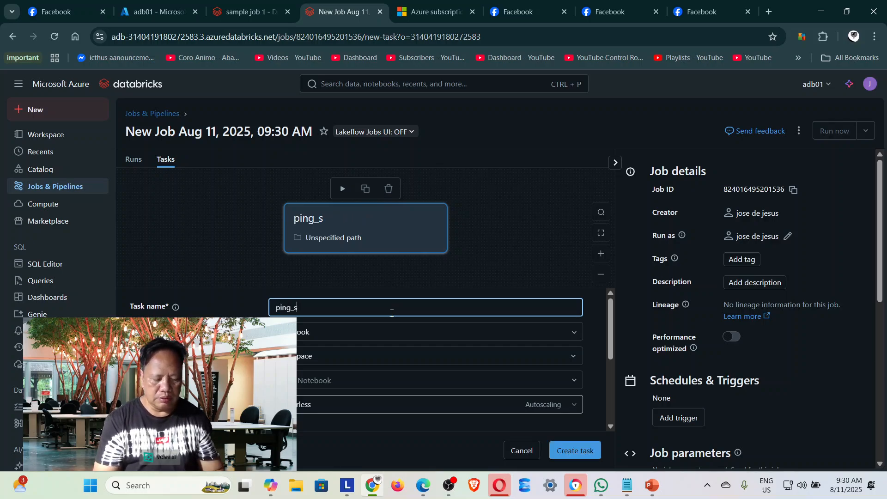
text(ql_azure)
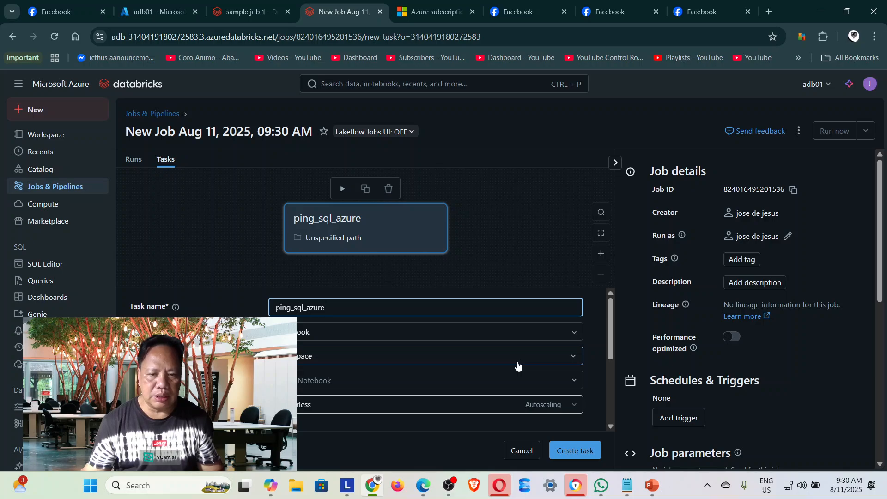
Assign the Ping SQL SERVER workspace notebook to the ping_sql_azure task.
click(577, 380)
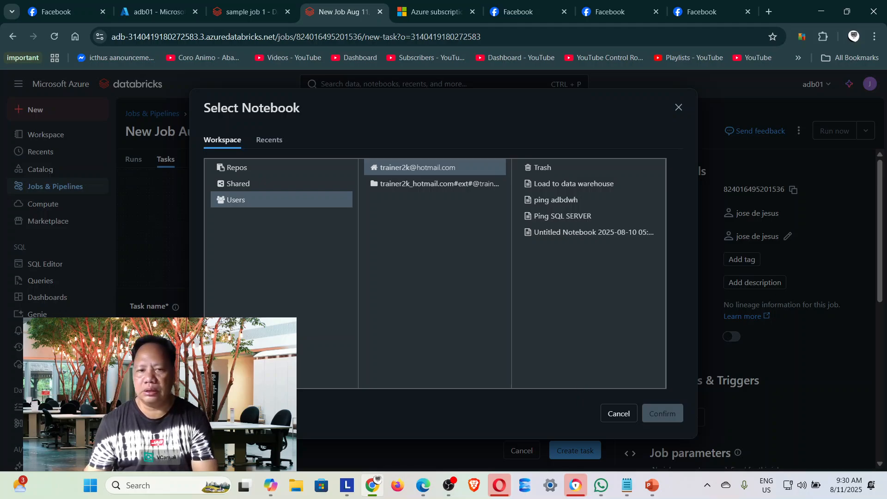
click(567, 216)
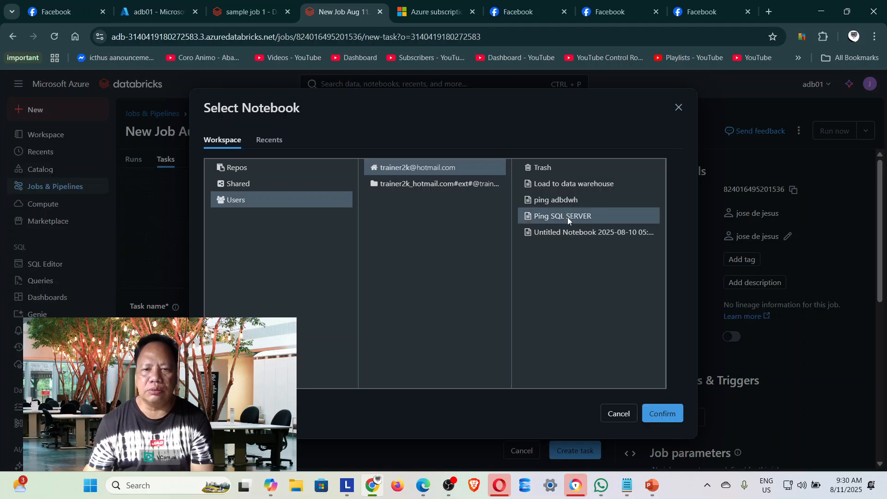
click(666, 418)
Check the remaining settings of the ping_sql_azure task and create it with Serverless compute.
scroll(476, 350, down, 5)
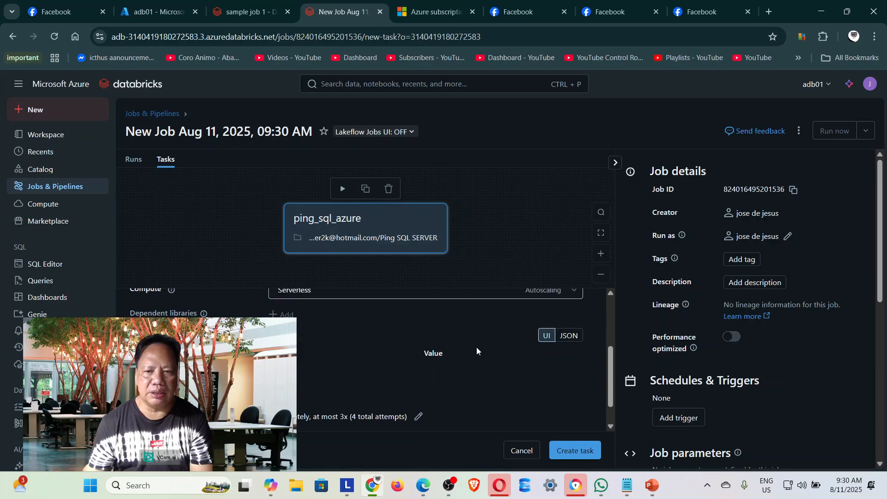
scroll(476, 348, up, 5)
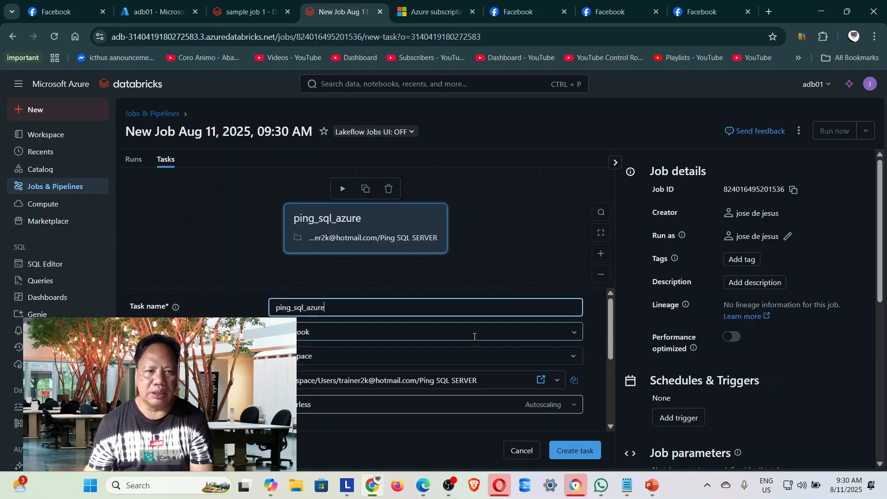
scroll(480, 256, up, 3)
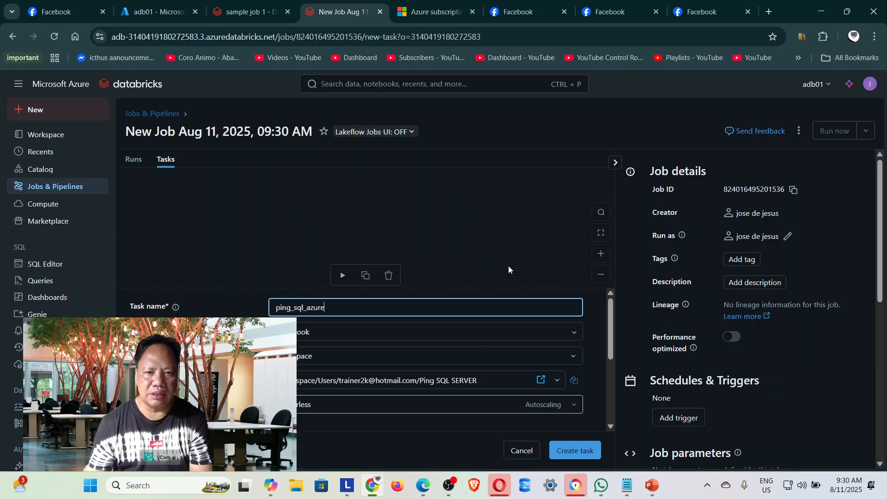
scroll(508, 267, down, 3)
click(499, 255)
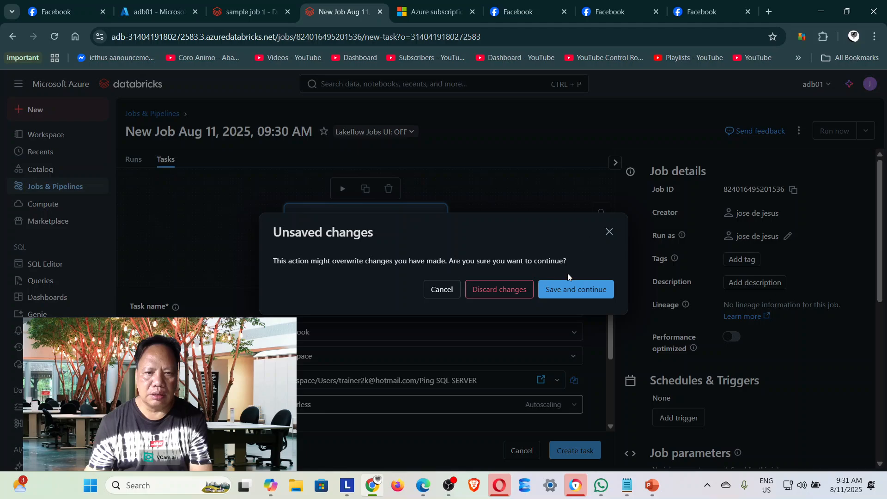
click(451, 291)
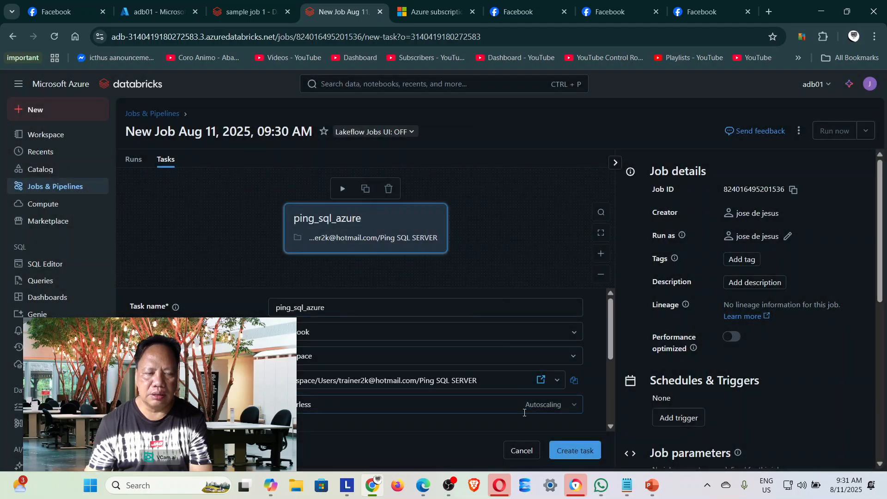
scroll(556, 411, down, 1)
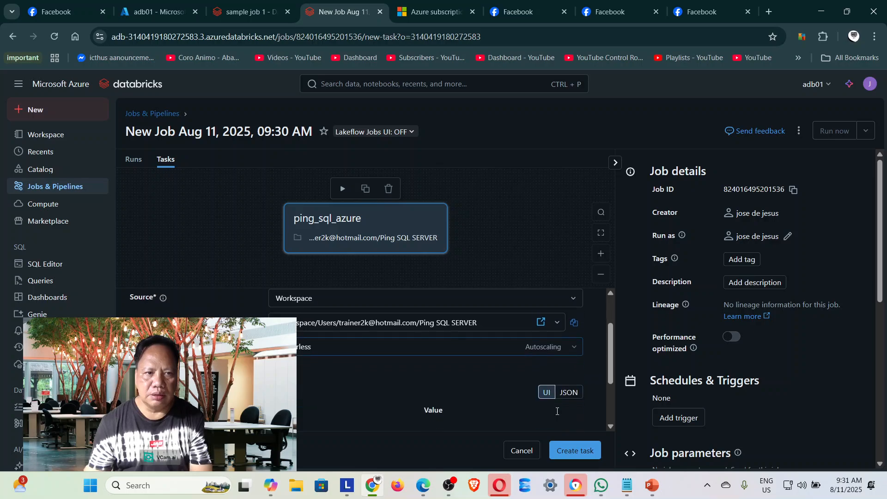
click(564, 451)
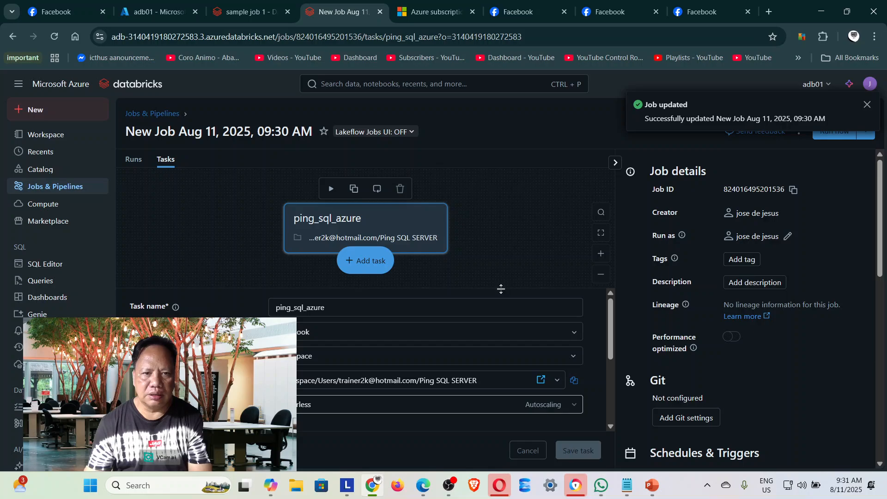
scroll(569, 320, down, 5)
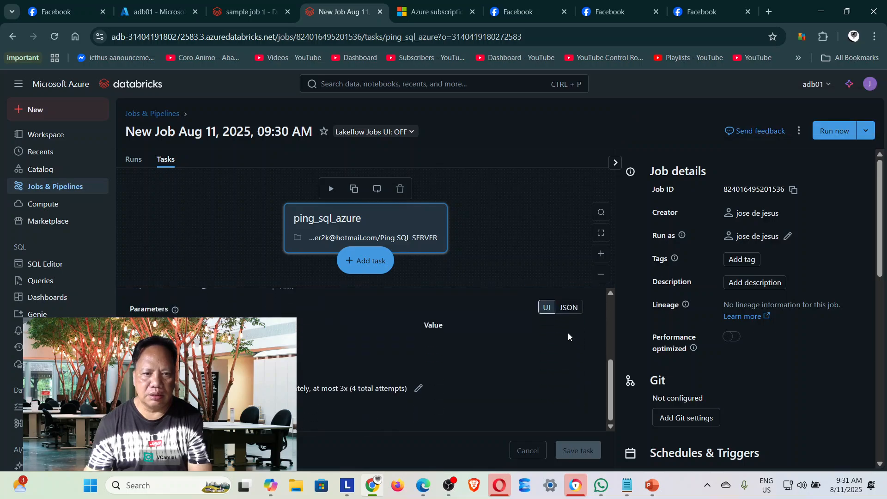
scroll(568, 336, up, 5)
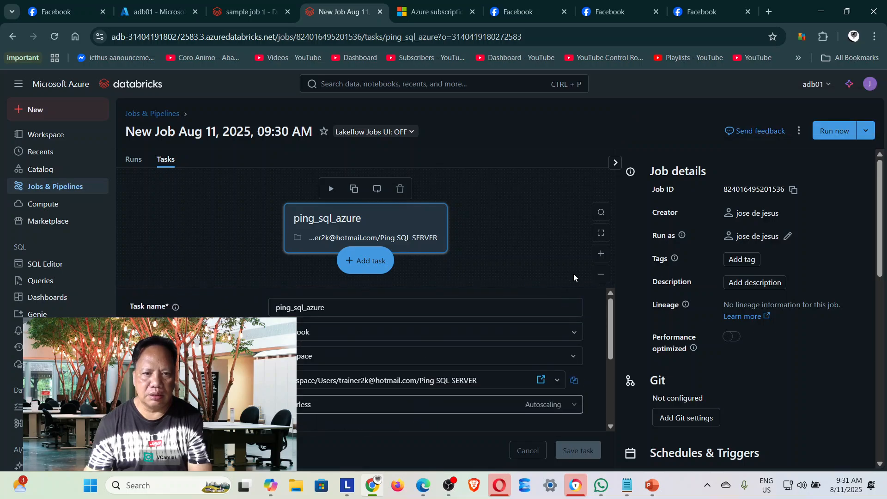
click(368, 262)
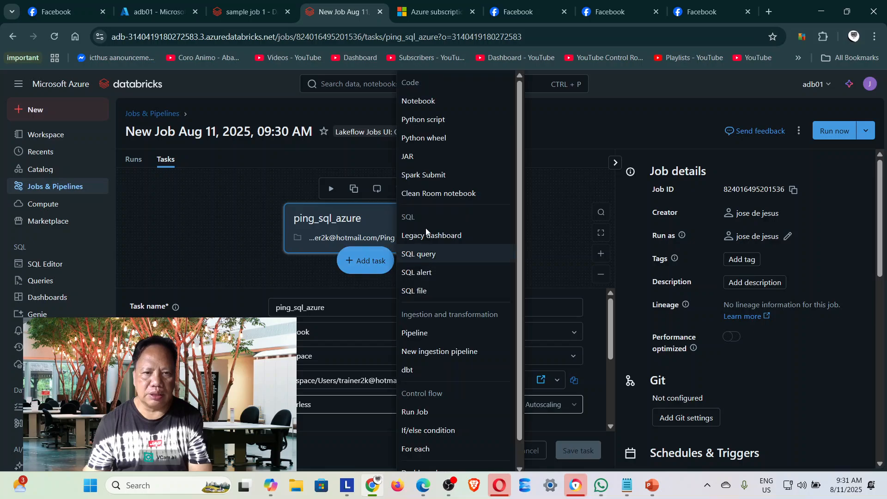
click(464, 107)
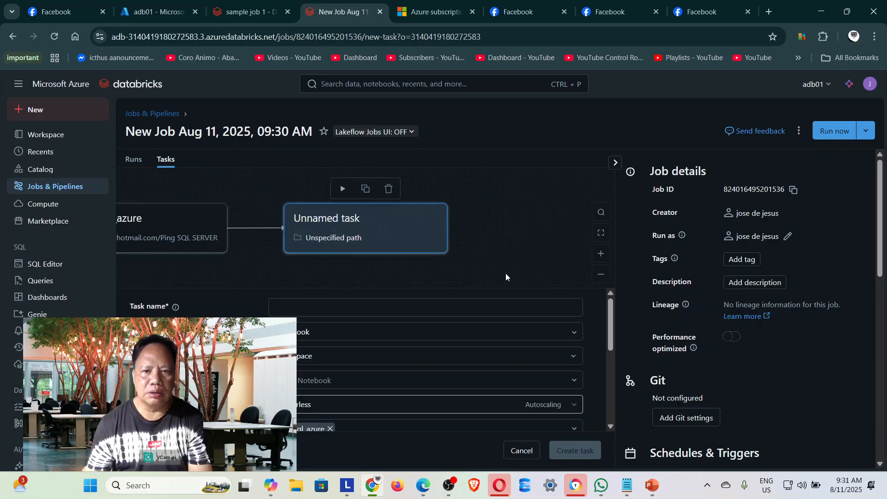
click(187, 245)
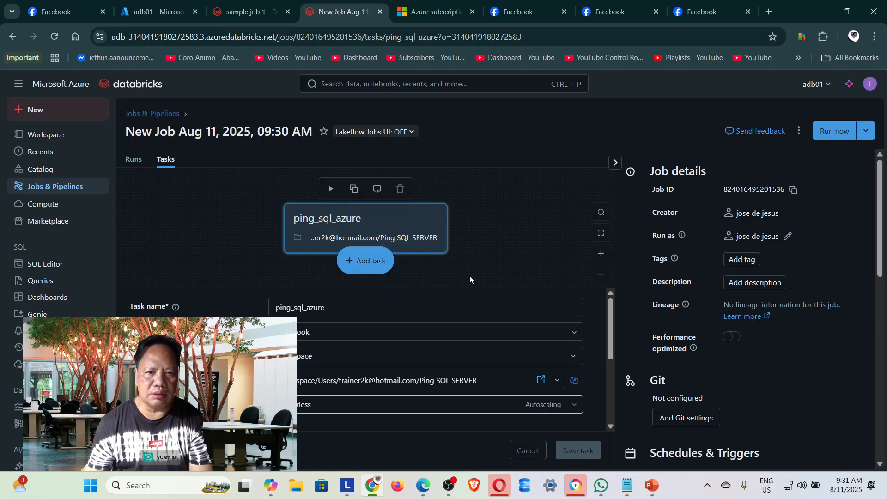
Add a second notebook task following ping_sql_azure and name it ping_datawarehouse.
click(382, 264)
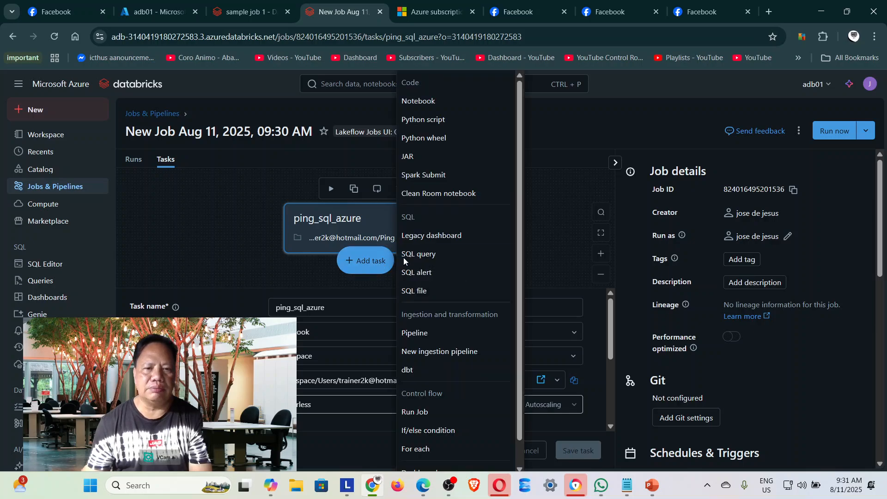
click(448, 103)
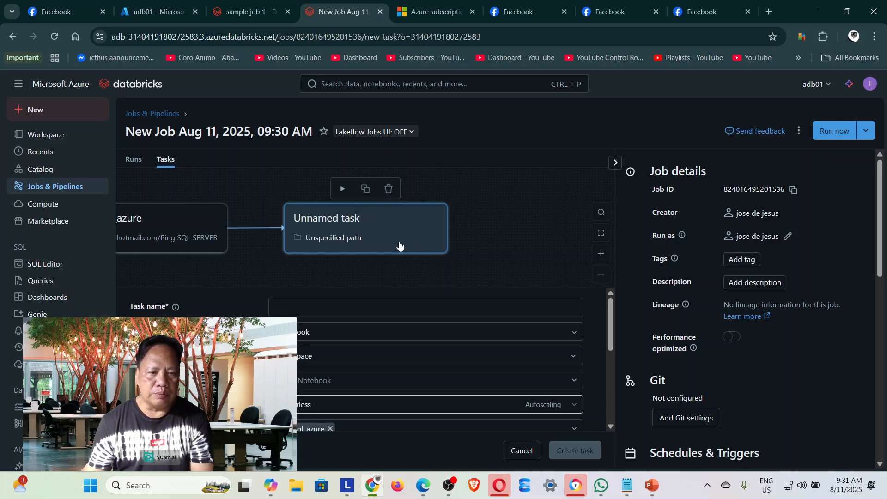
click(314, 309)
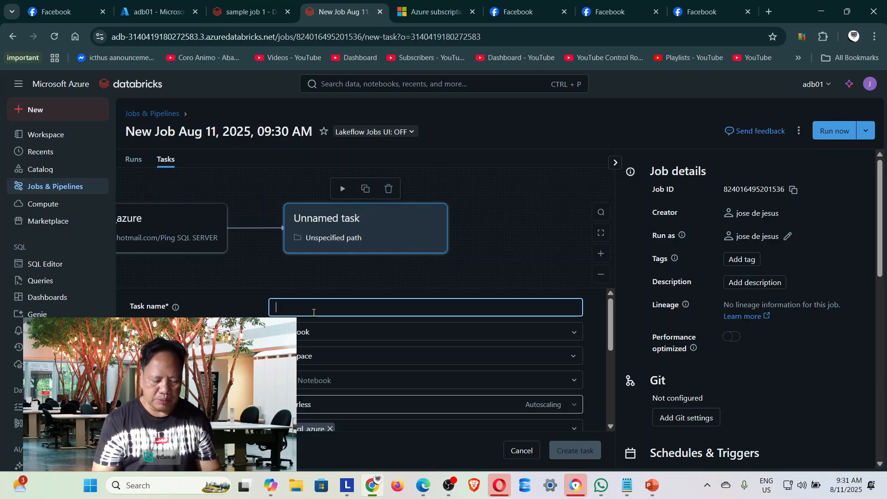
text(ping_)
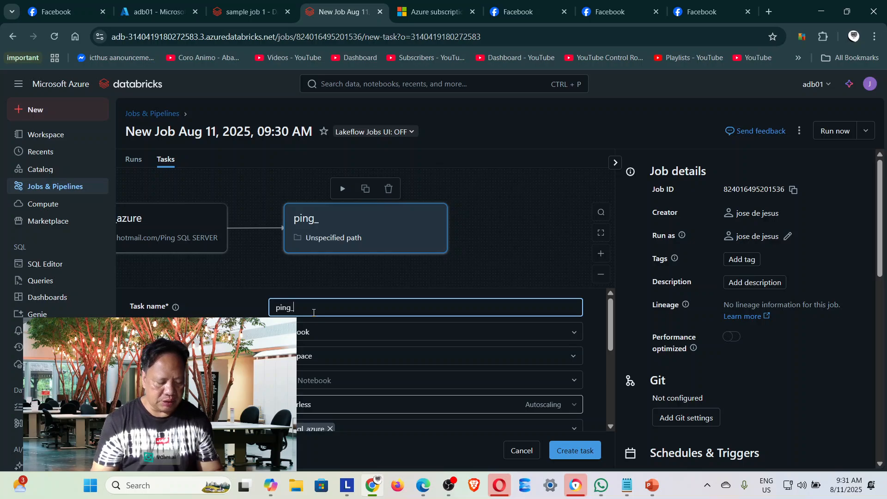
text(a)
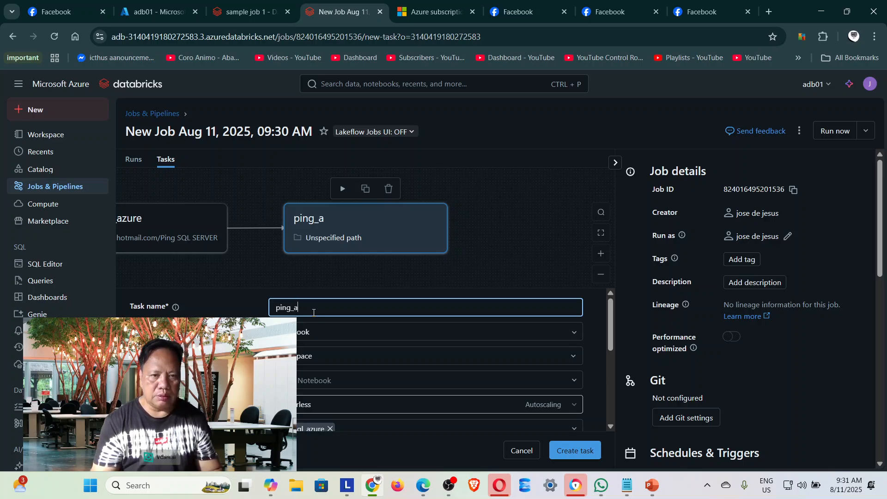
key(BackSpace)
text(d)
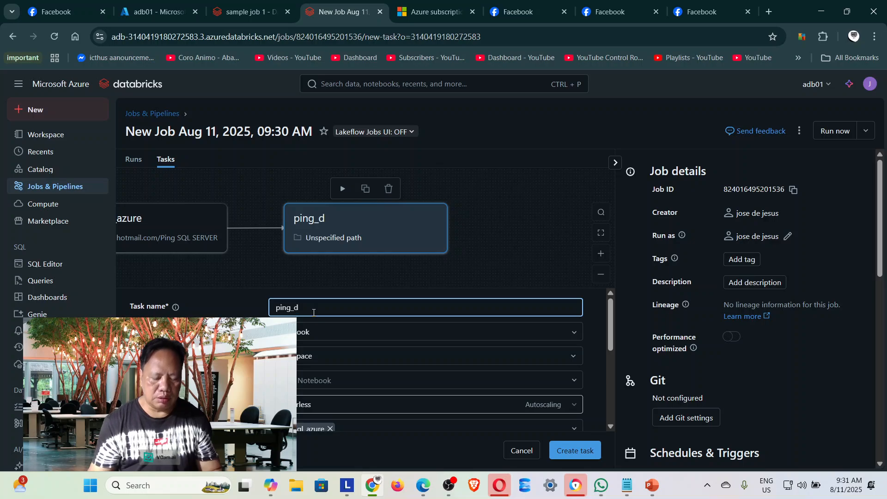
text(atawa)
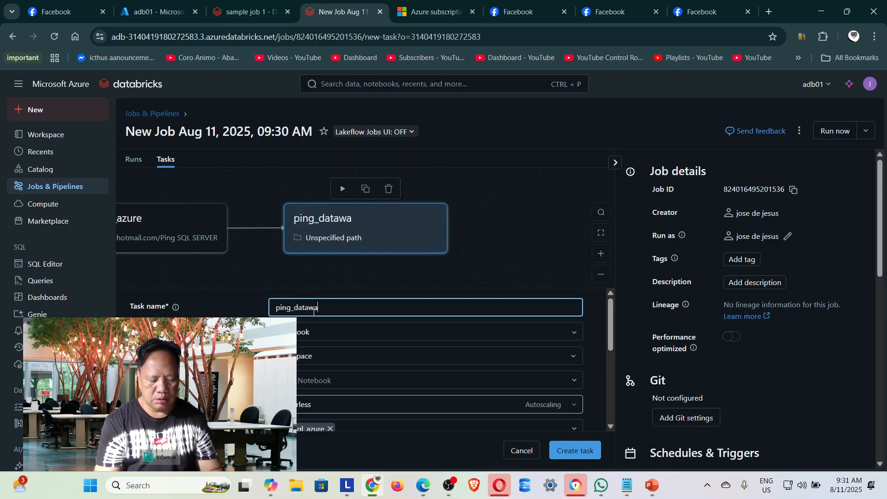
text(rehouse)
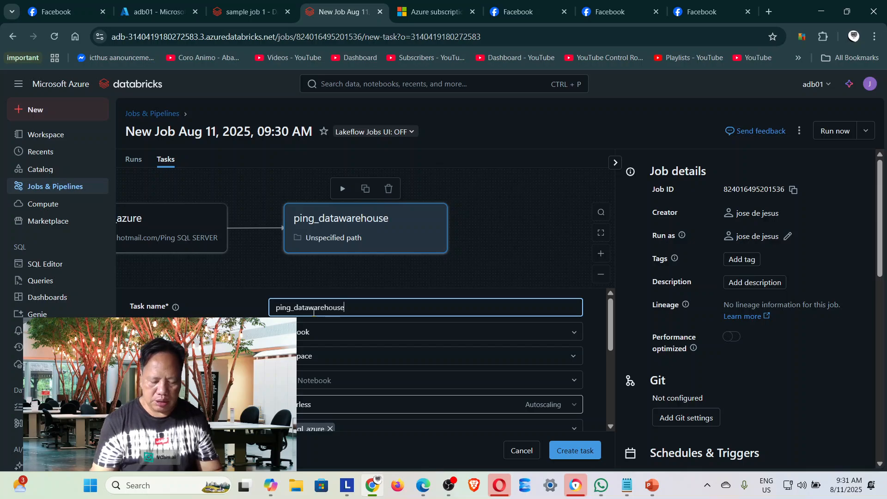
click(318, 356)
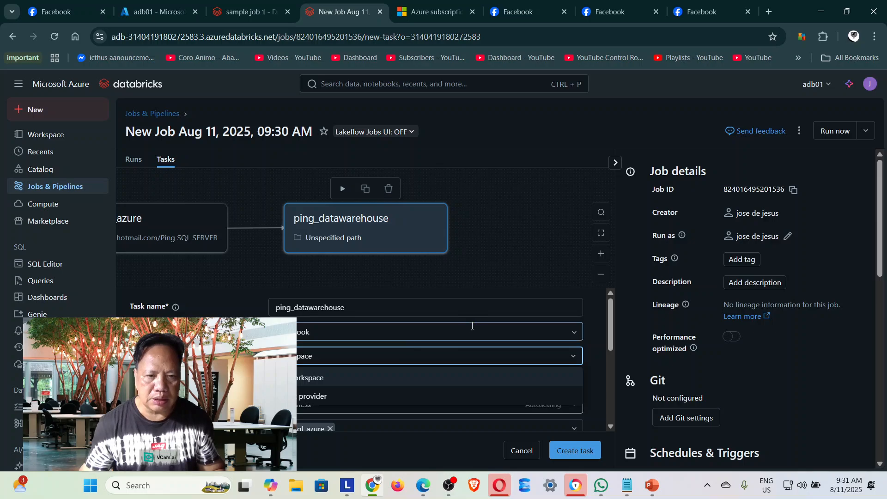
click(500, 277)
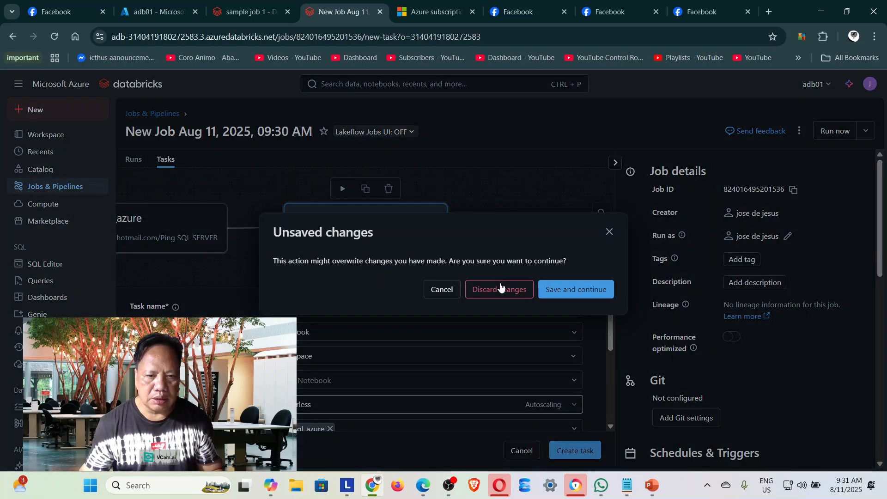
click(447, 299)
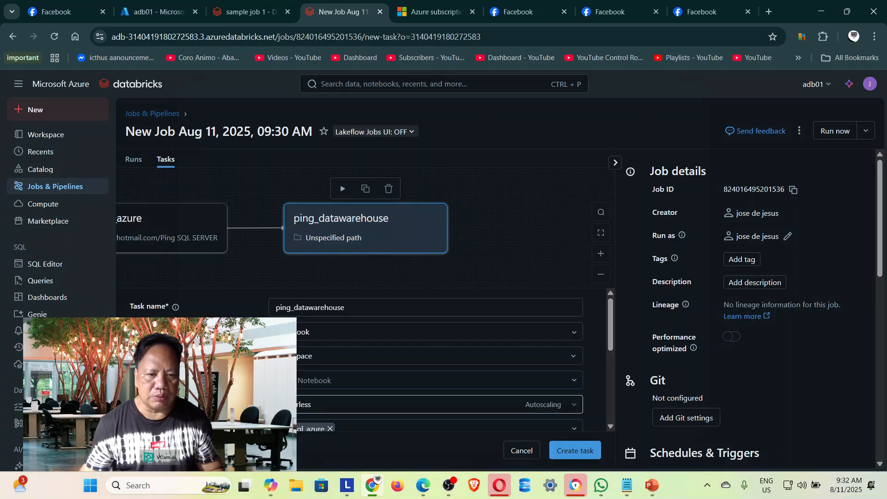
Assign the ping adbdwh workspace notebook to the ping_datawarehouse task.
click(290, 380)
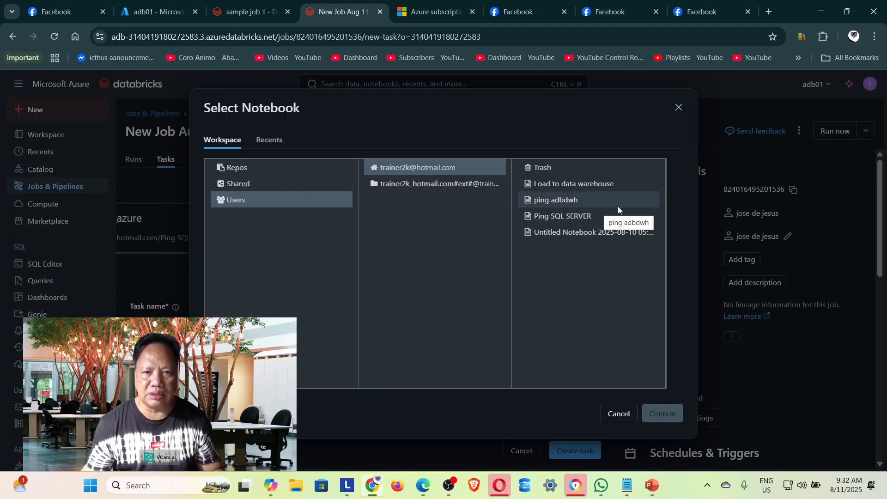
click(570, 205)
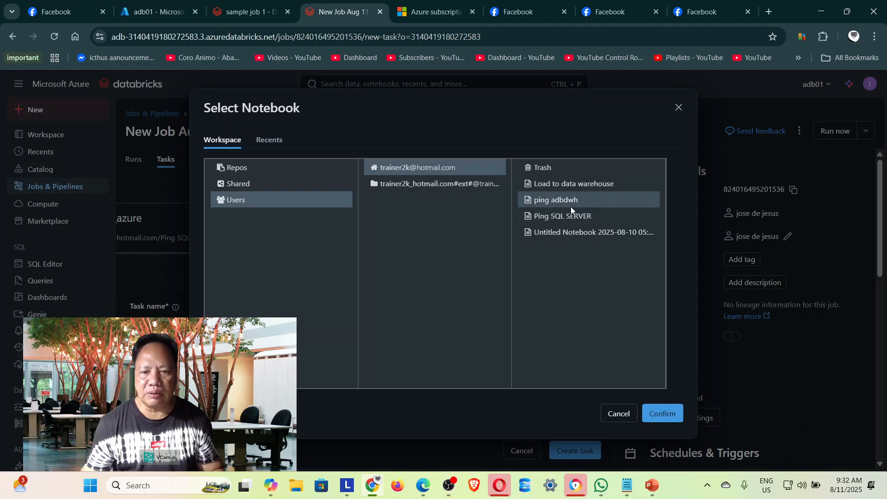
click(659, 415)
Check the ping_datawarehouse task's remaining settings and the job details, and save the task to the job.
scroll(595, 333, down, 3)
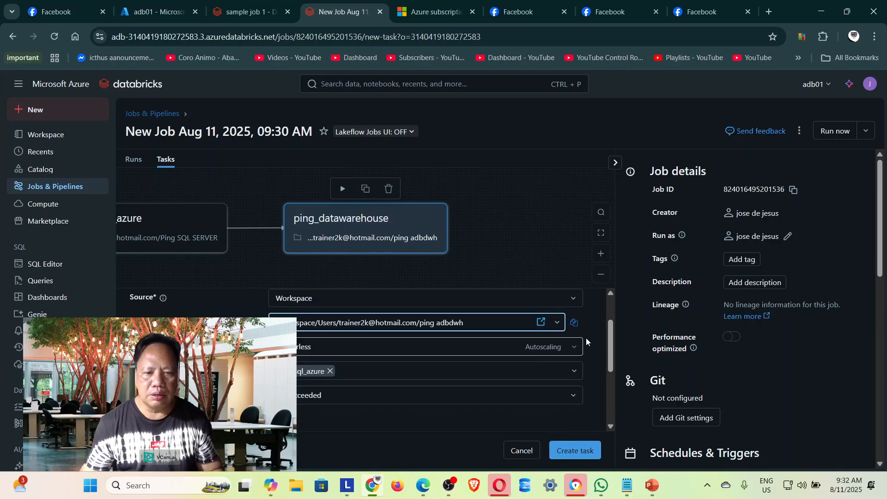
scroll(590, 351, down, 2)
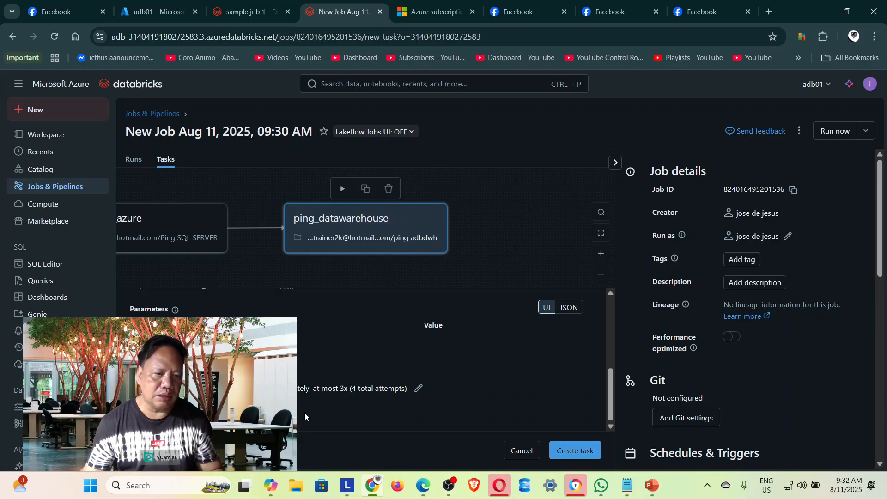
scroll(511, 403, up, 5)
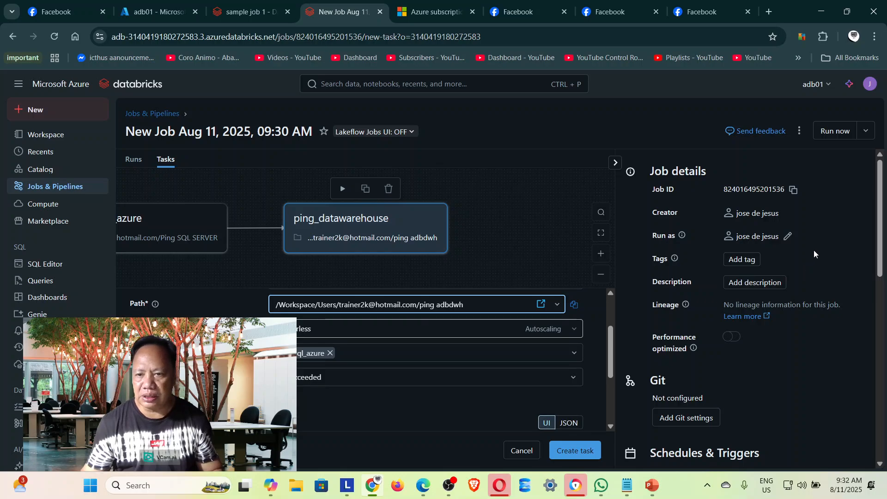
scroll(814, 250, down, 3)
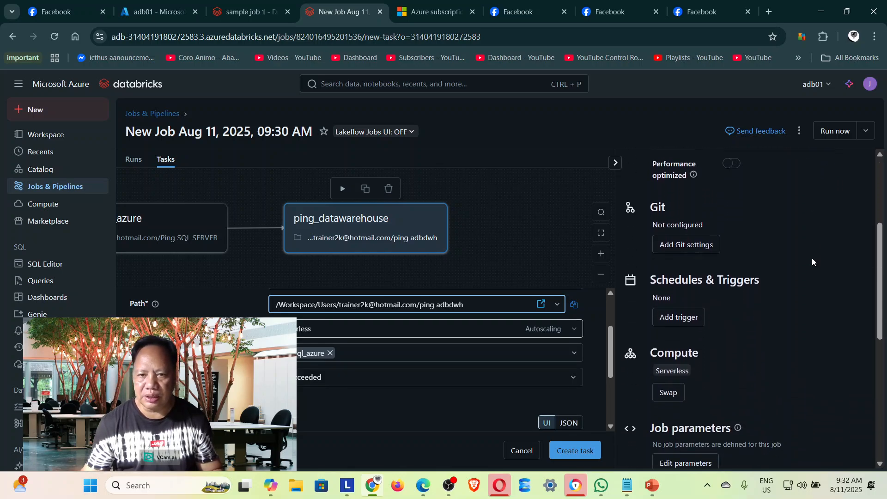
scroll(812, 261, down, 1)
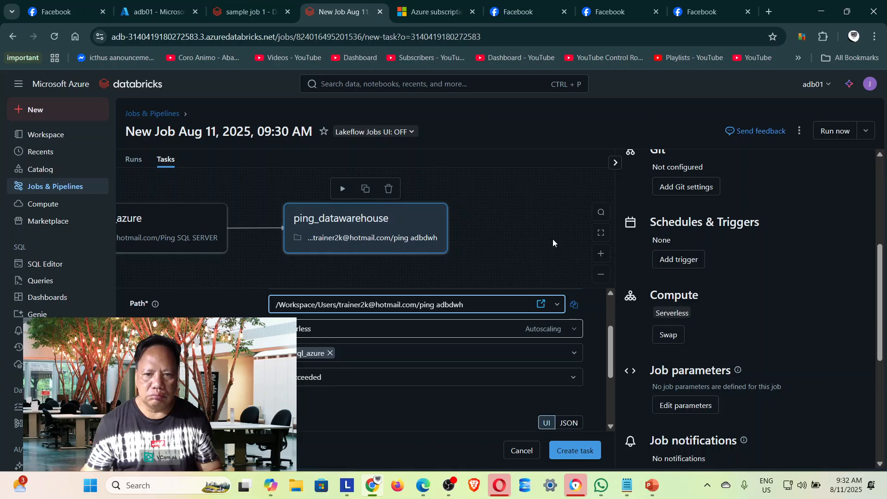
click(524, 239)
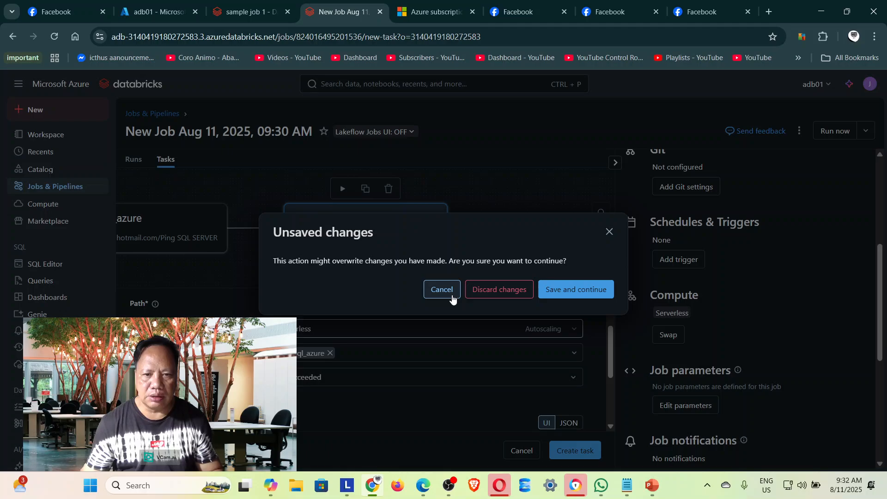
click(584, 289)
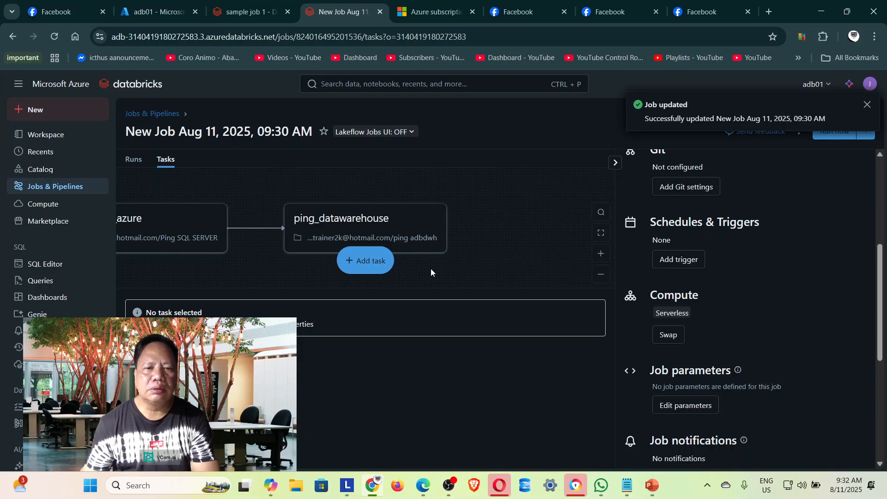
Add a third notebook task following ping_datawarehouse and name it load_he_data_to_dwh.
click(359, 265)
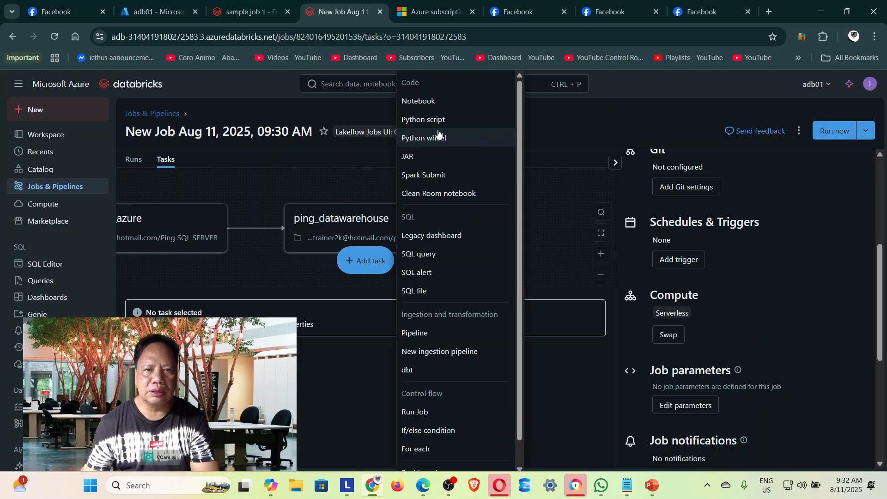
click(450, 101)
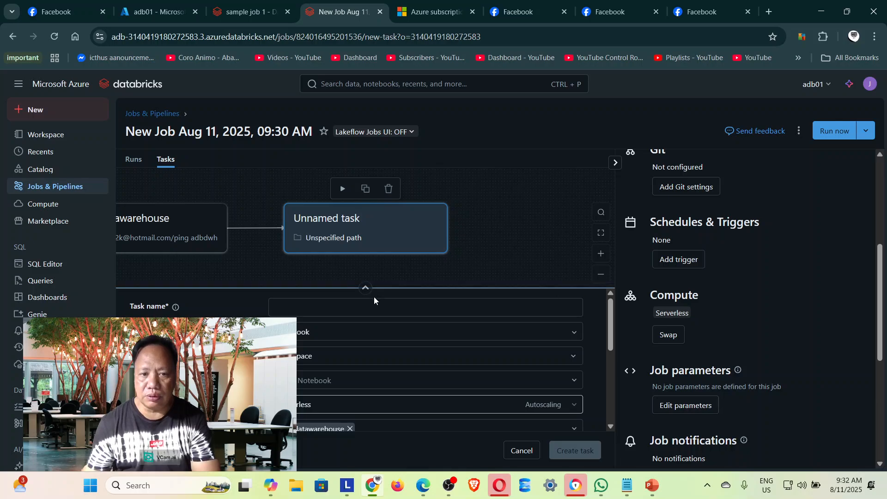
click(342, 313)
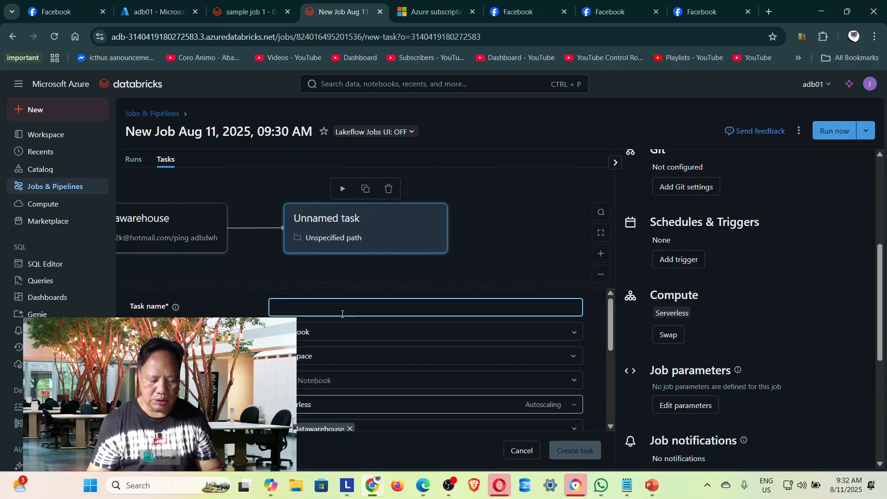
text(load_h)
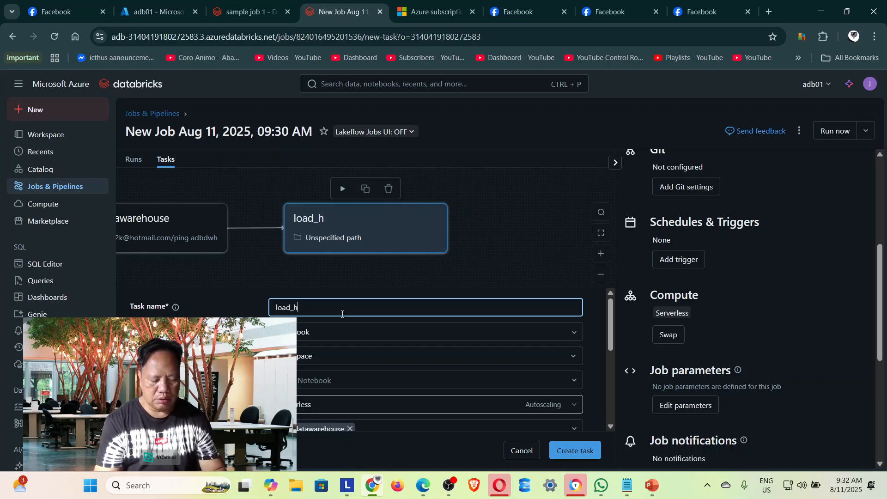
text(e_data_)
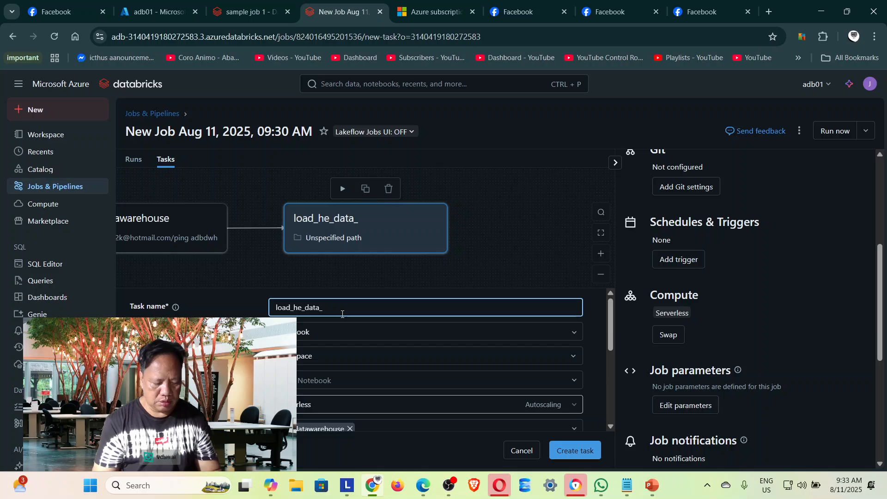
text(f)
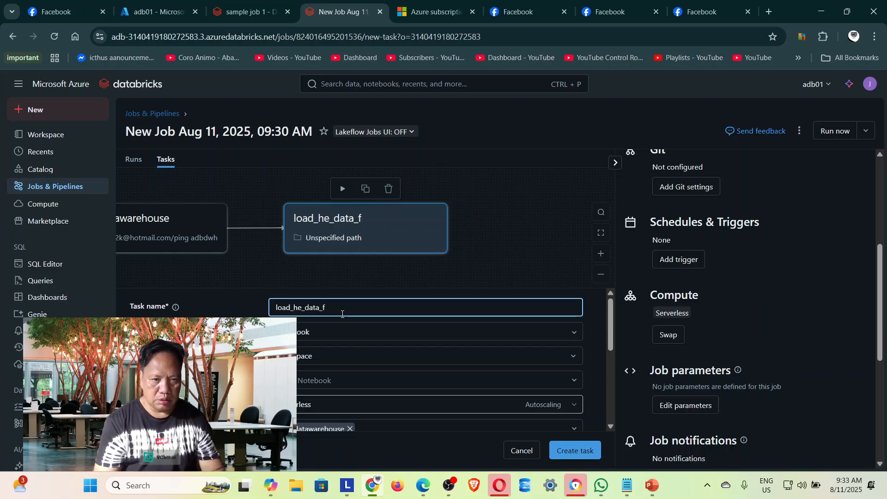
key(BackSpace)
text(to)
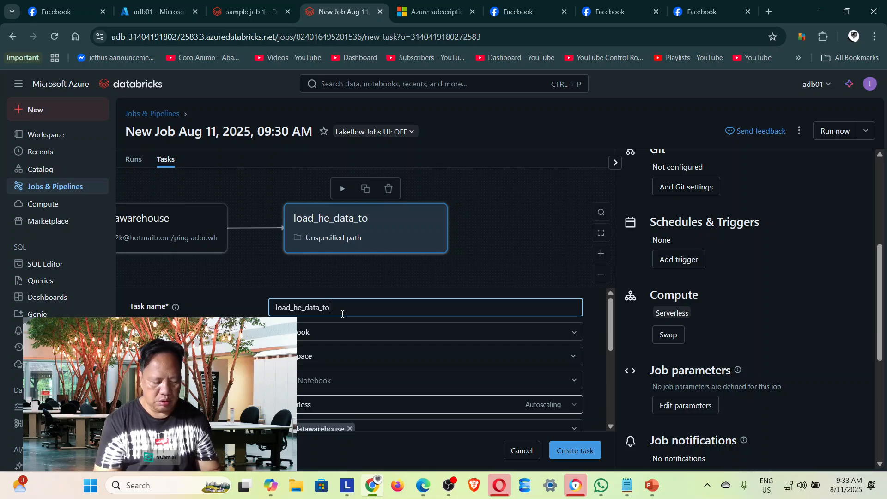
text(dw)
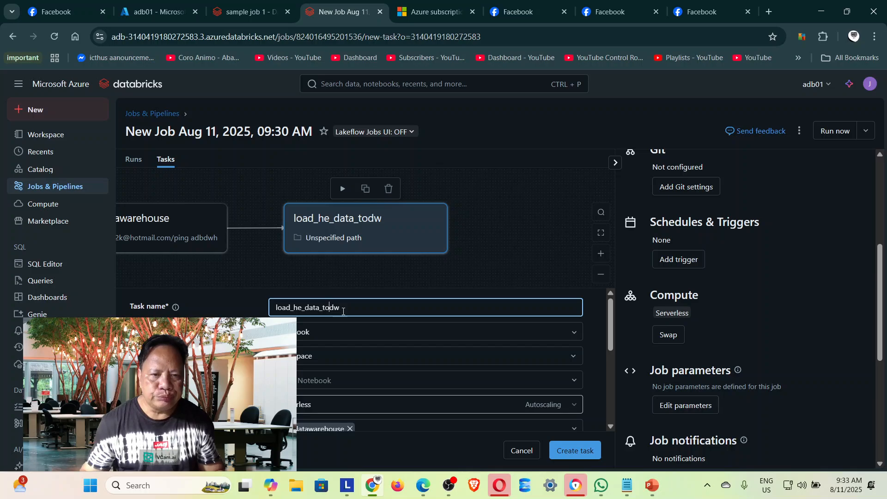
text(_)
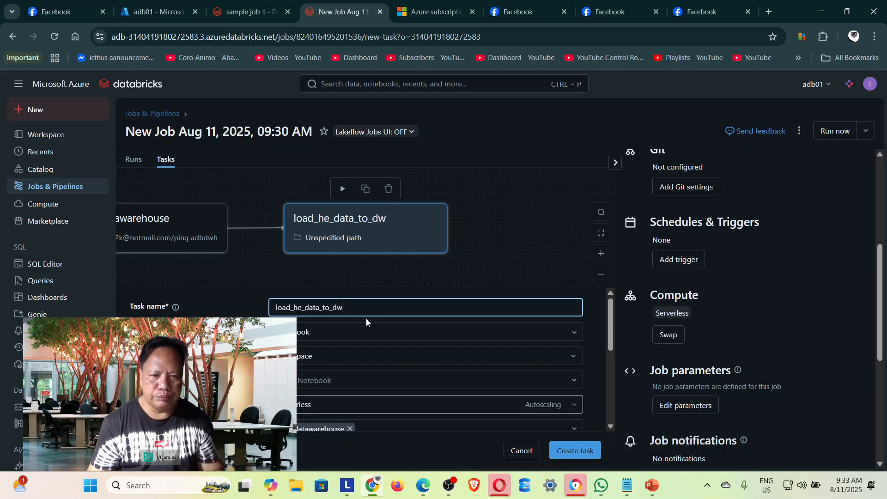
text(h)
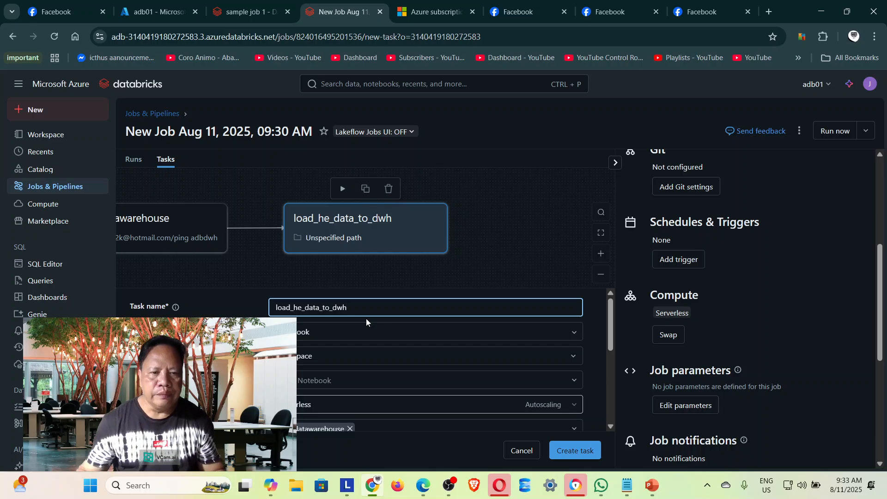
Assign the Load to data warehouse workspace notebook to the load_he_data_to_dwh task and create the task.
click(366, 385)
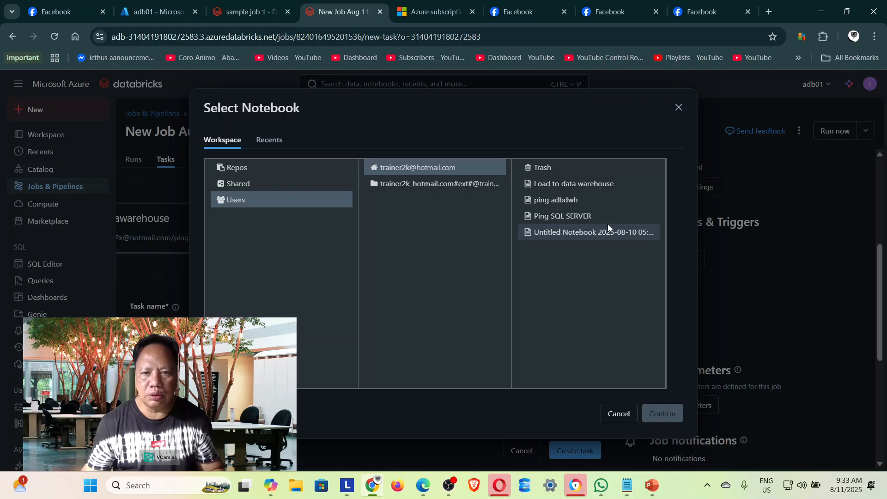
click(602, 188)
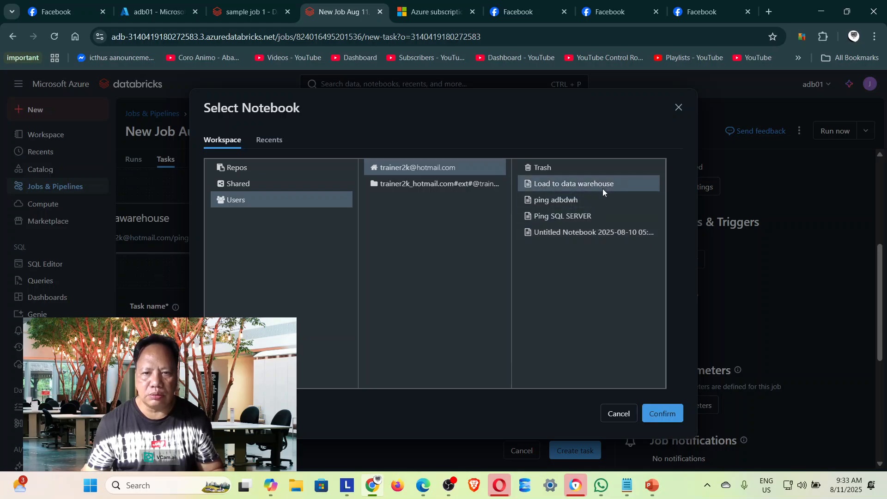
click(662, 413)
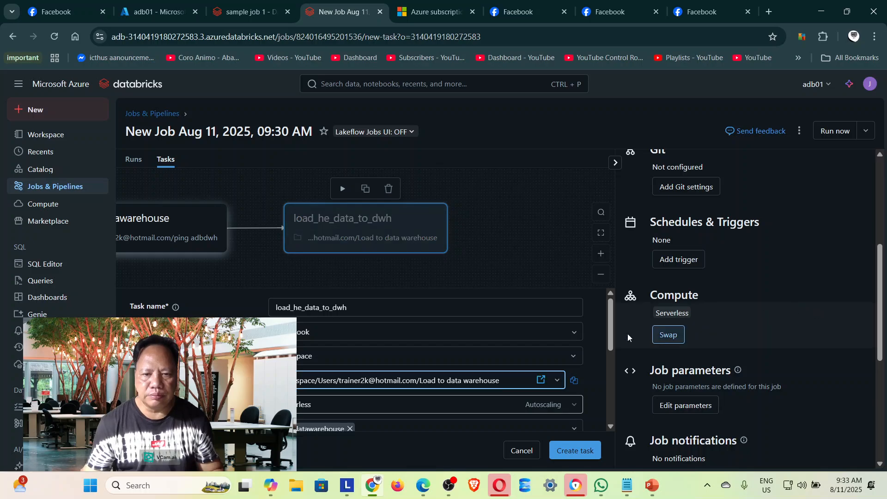
scroll(387, 372, down, 2)
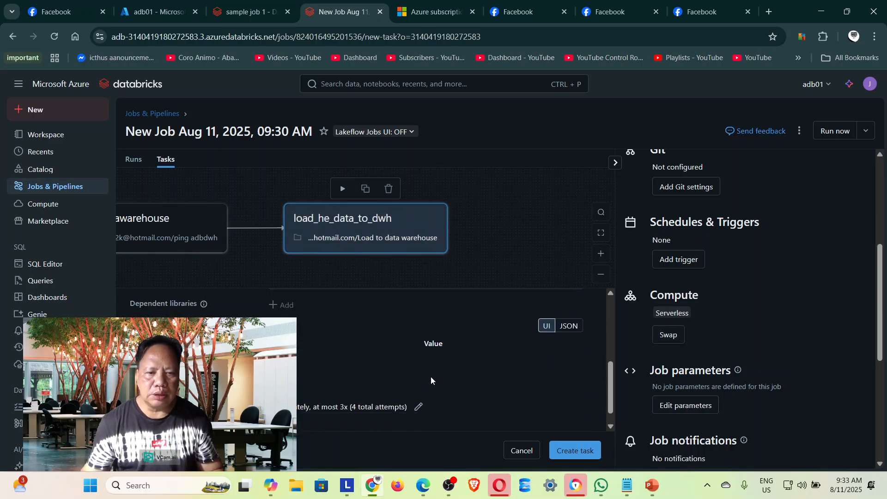
click(571, 450)
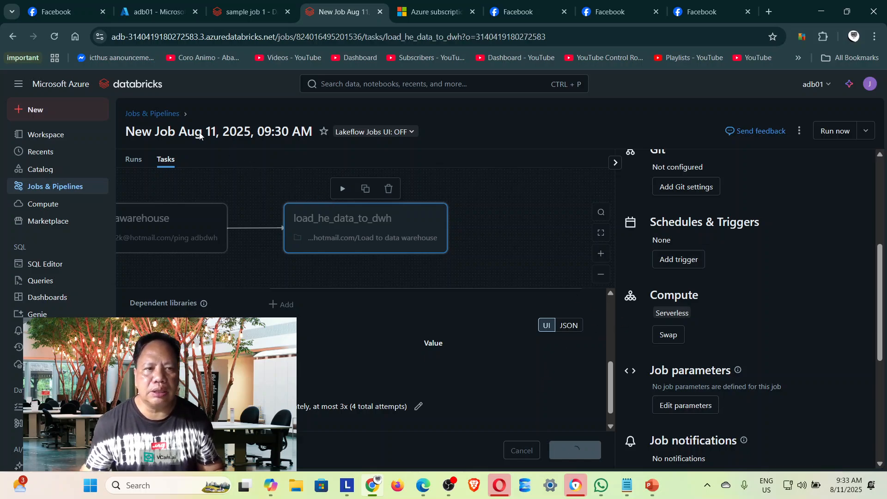
Return to the jobs list and open the New Job Aug 11, 2025, 09:30 AM for editing.
click(153, 117)
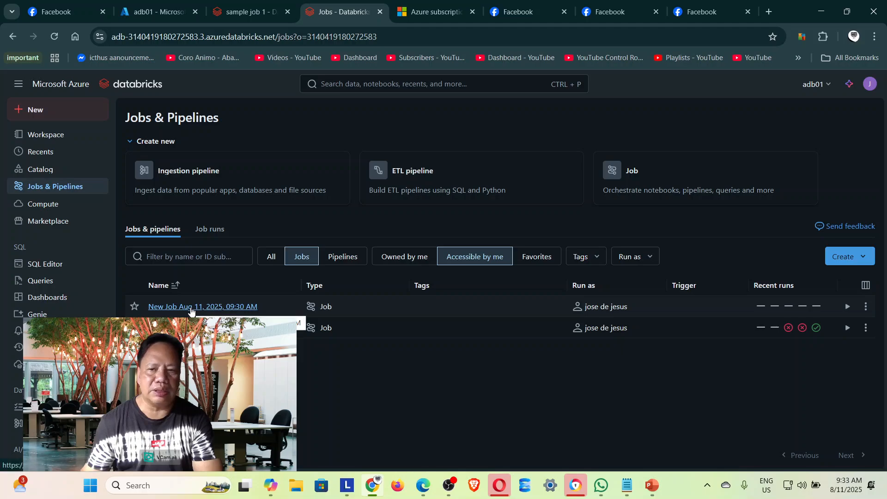
click(867, 307)
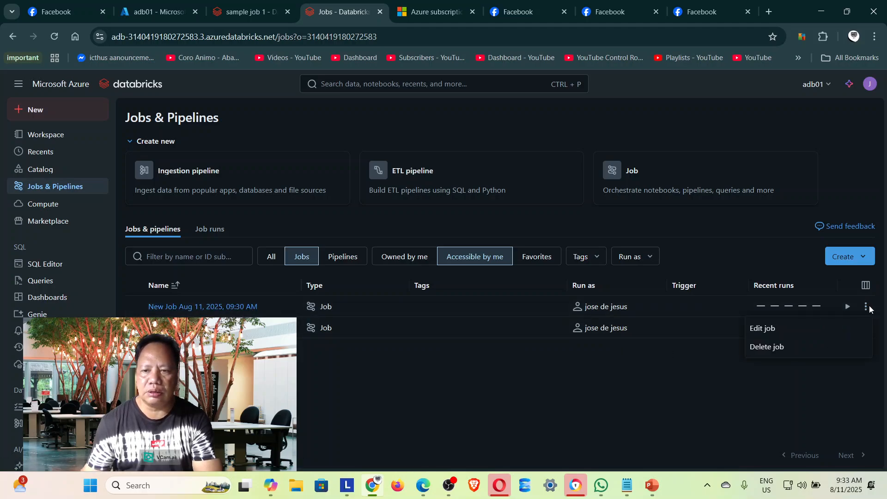
click(778, 326)
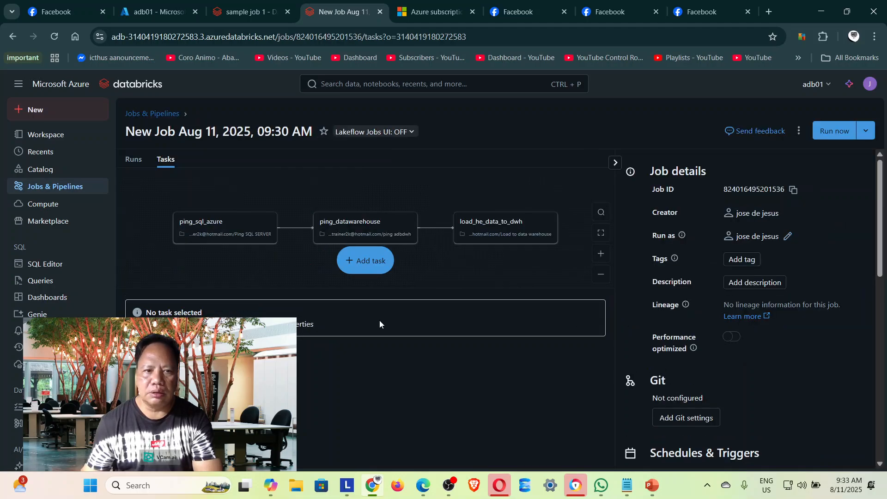
Rename the job as demo workflow.
click(296, 126)
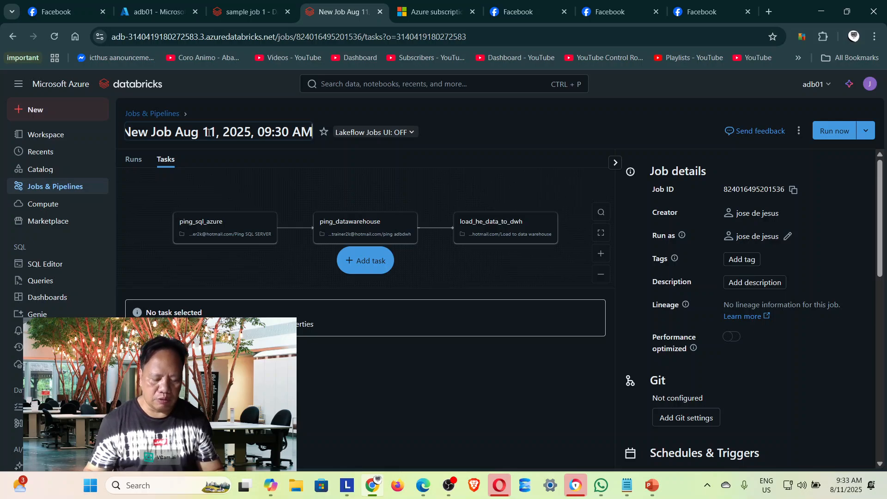
key(BackSpace)
key(BackSpace)
key(BackSpace)
key(BackSpace)
key(BackSpace)
key(BackSpace)
key(BackSpace)
key(BackSpace)
key(BackSpace)
key(BackSpace)
key(BackSpace)
key(BackSpace)
key(BackSpace)
key(BackSpace)
key(BackSpace)
key(BackSpace)
key(BackSpace)
key(BackSpace)
key(BackSpace)
key(BackSpace)
key(BackSpace)
key(BackSpace)
key(BackSpace)
key(BackSpace)
key(BackSpace)
key(BackSpace)
key(BackSpace)
key(BackSpace)
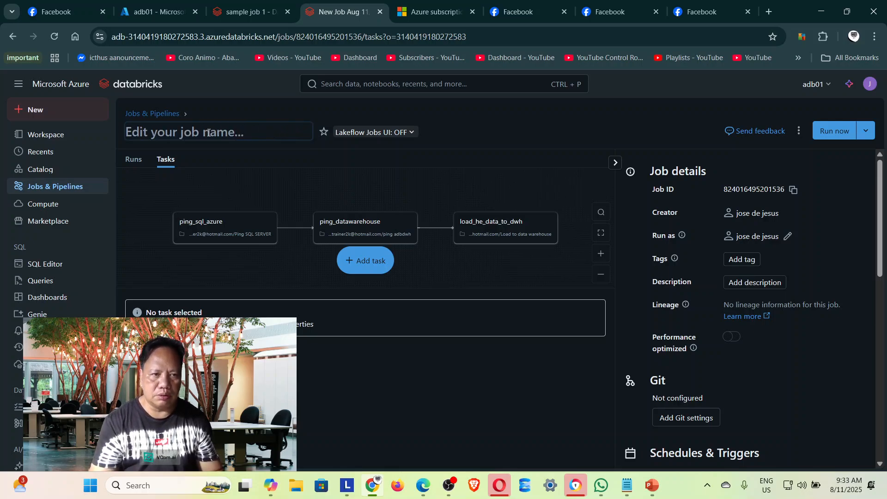
text(demo w)
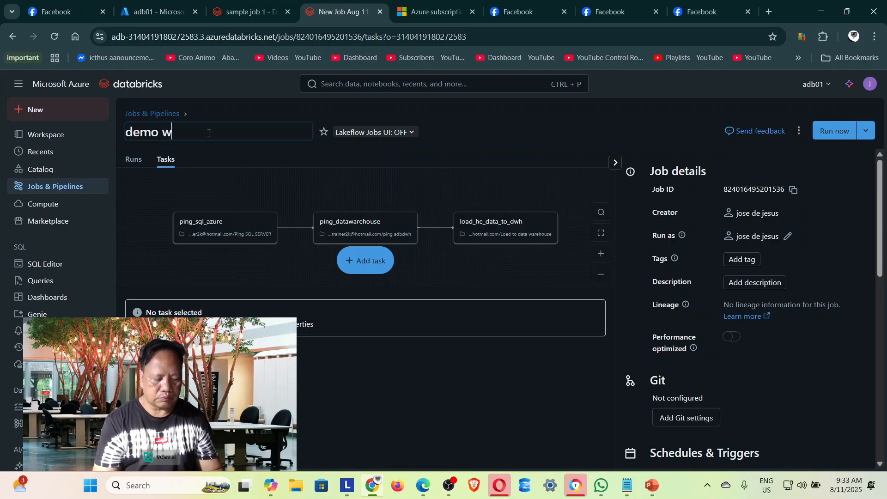
text(orkflow)
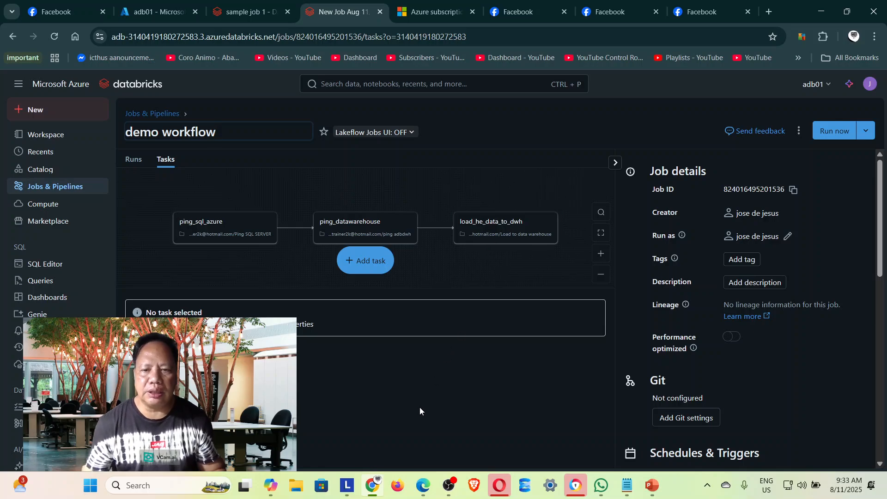
click(791, 276)
Review the job's available trigger types and the options of the Scheduled type, closing the trigger settings without saving.
scroll(791, 275, down, 1)
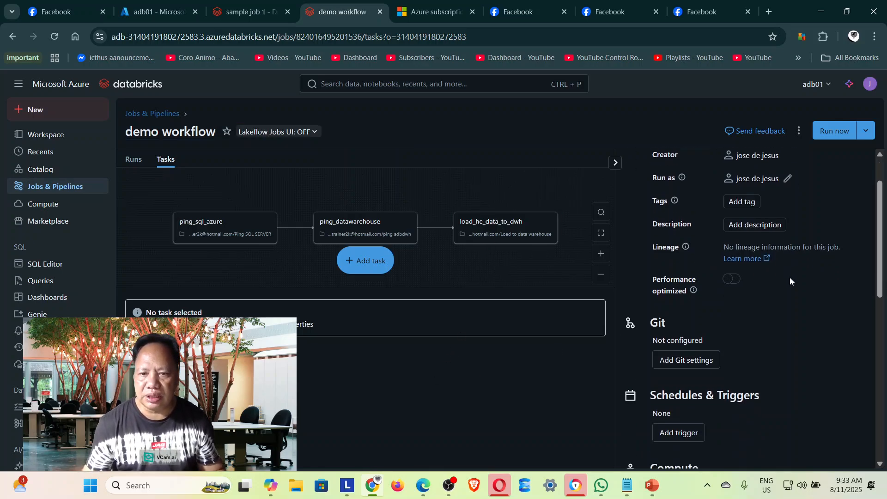
scroll(790, 280, down, 3)
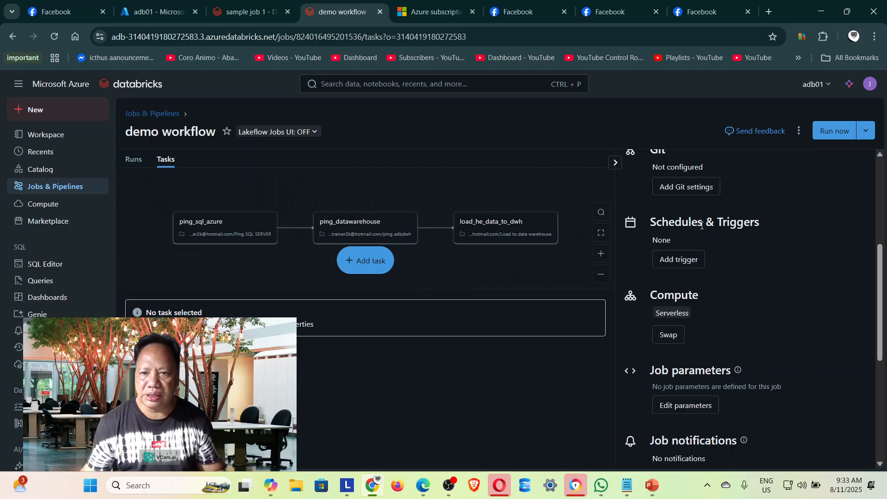
click(679, 259)
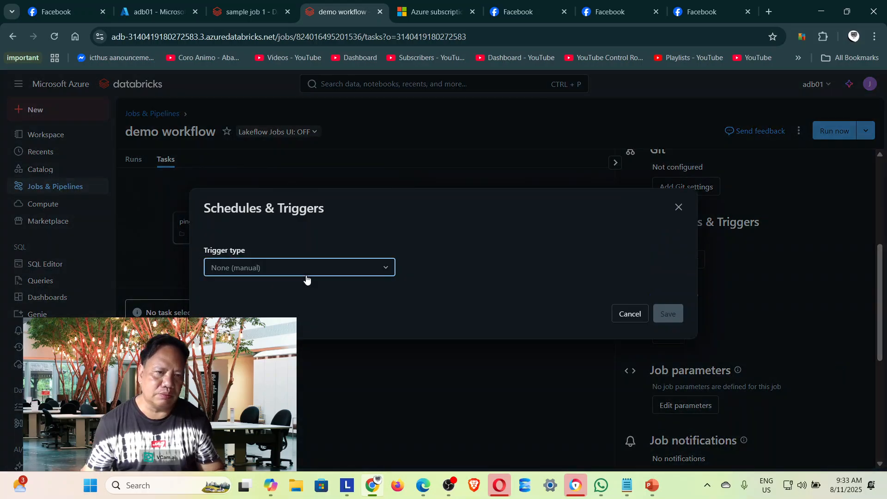
click(307, 276)
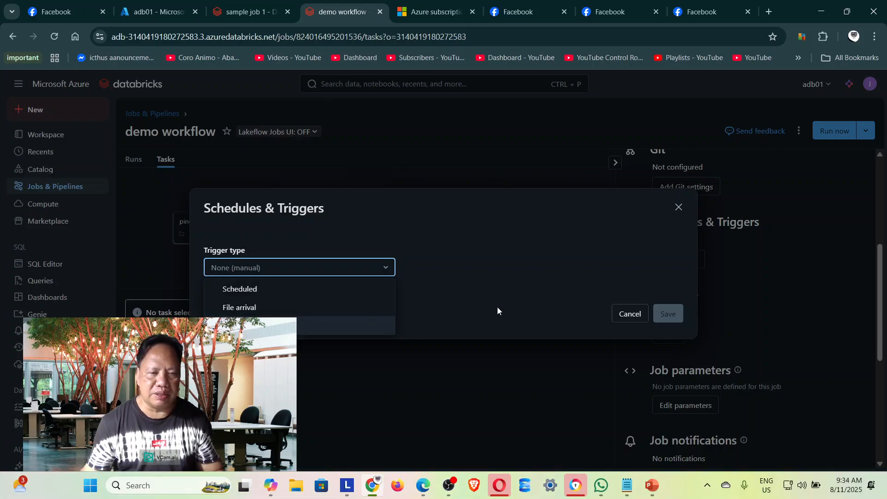
click(283, 294)
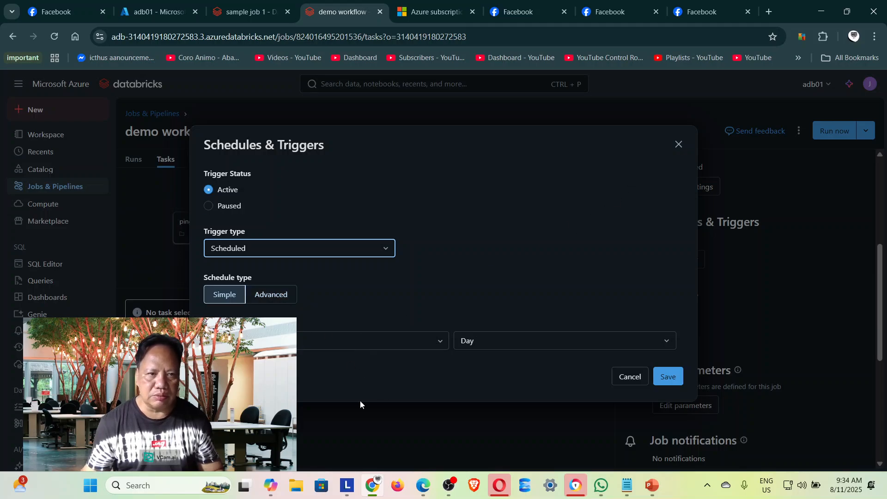
click(678, 151)
Run the demo workflow job immediately and open the details of the triggered run.
click(836, 131)
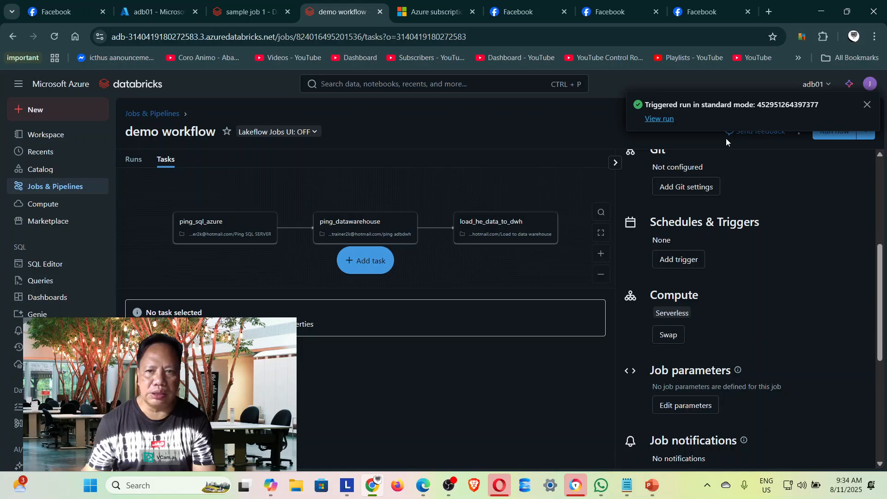
click(664, 119)
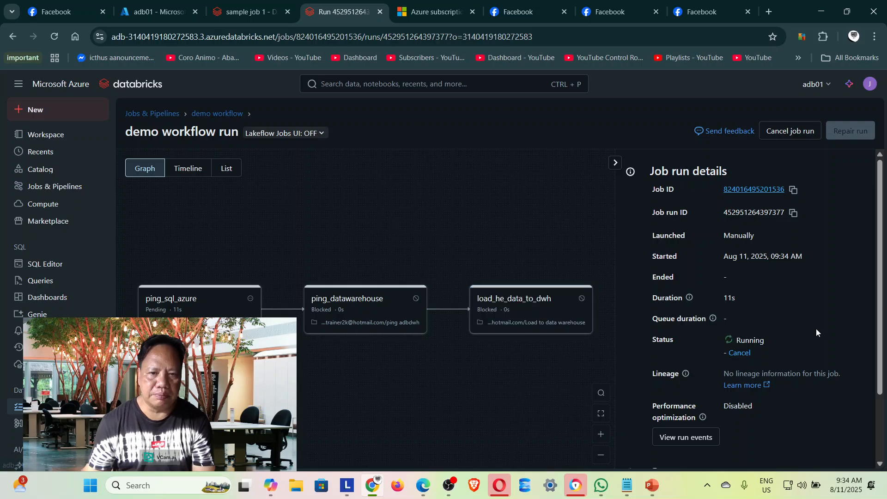
scroll(816, 328, down, 2)
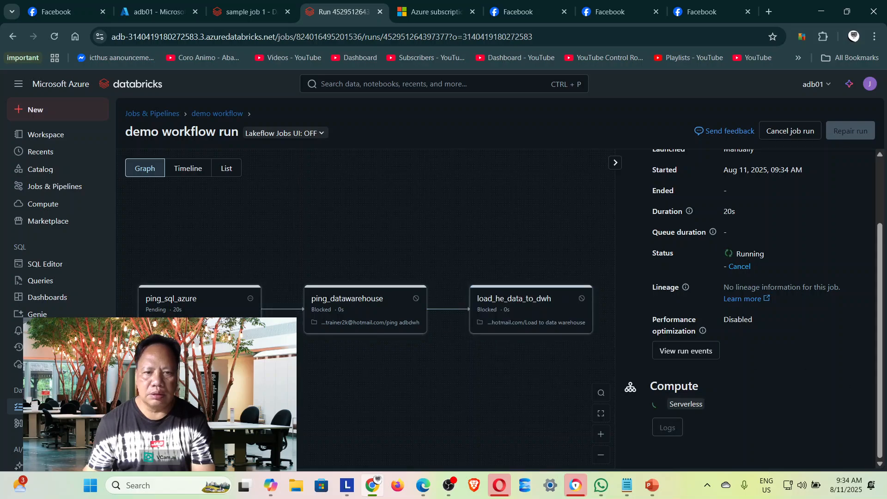
Check the progress of the run's three tasks in the timeline, list and graph views.
click(184, 178)
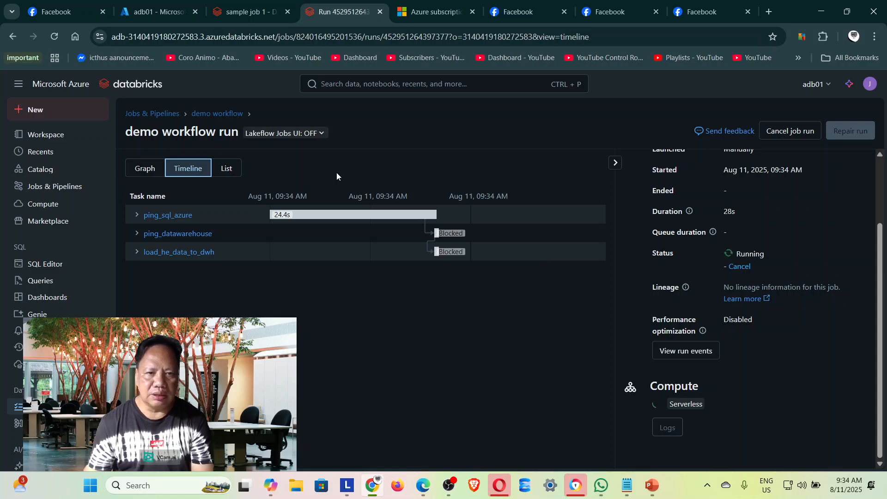
click(229, 168)
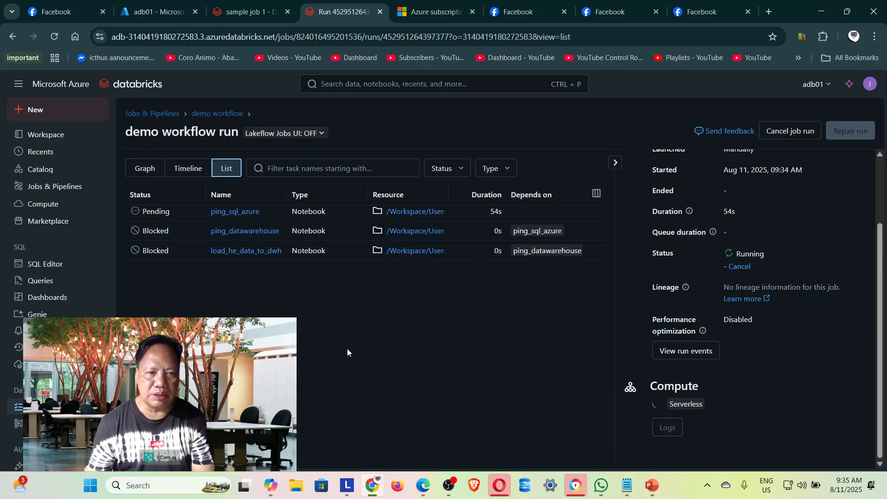
click(142, 171)
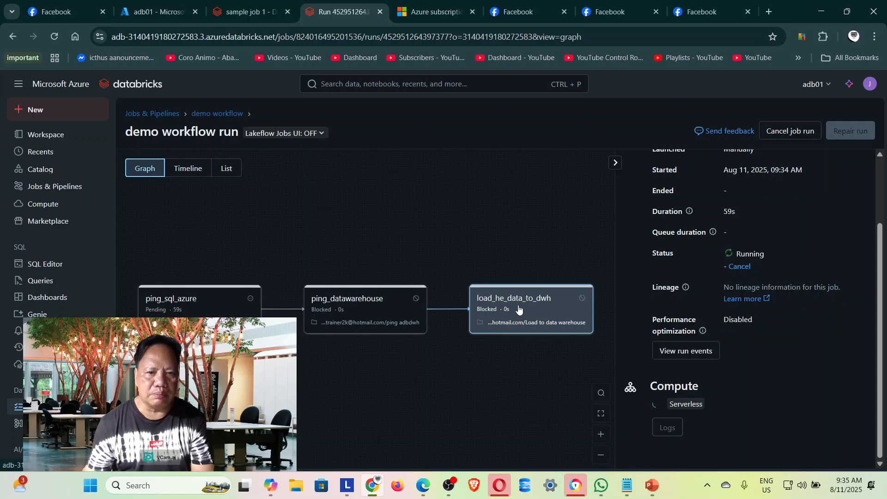
scroll(562, 314, up, 3)
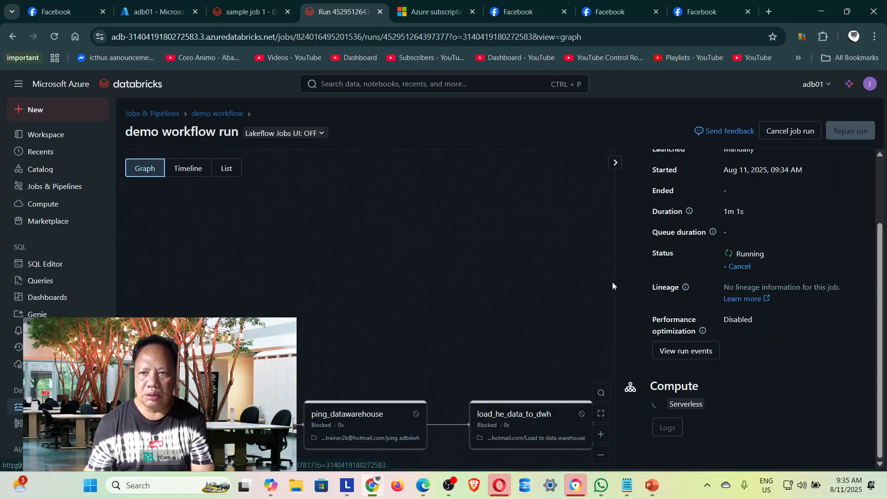
scroll(883, 219, up, 1)
drag(883, 219, 881, 319)
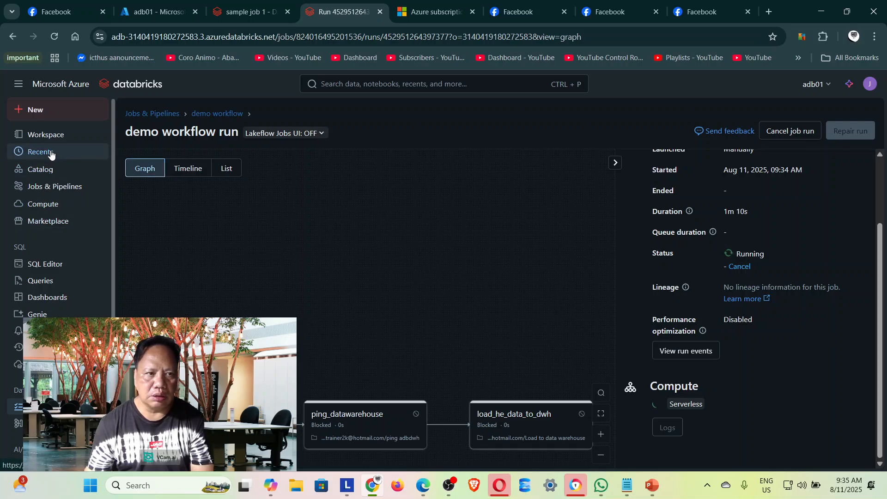
Open sample job 1 from the jobs list and examine its run history and task statuses.
click(51, 135)
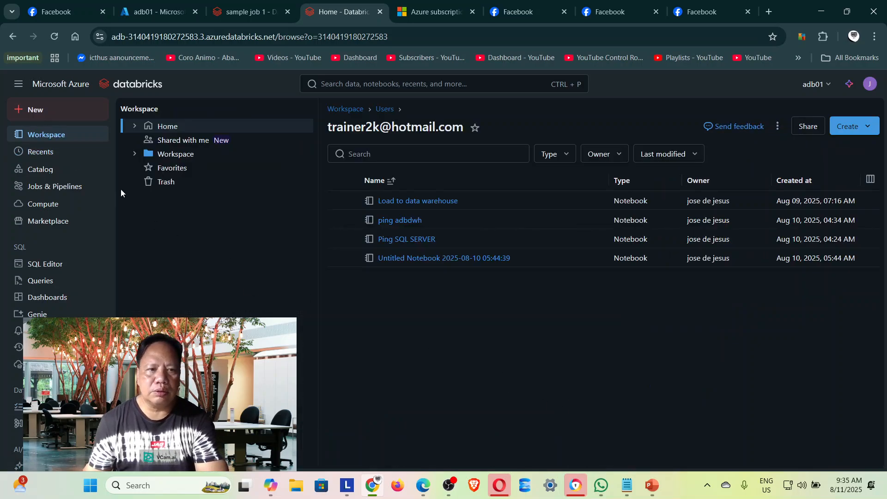
click(55, 186)
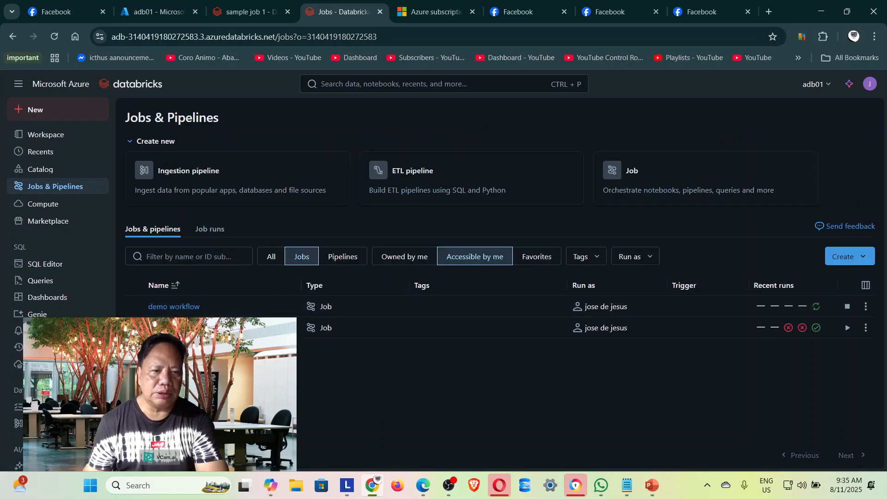
click(169, 328)
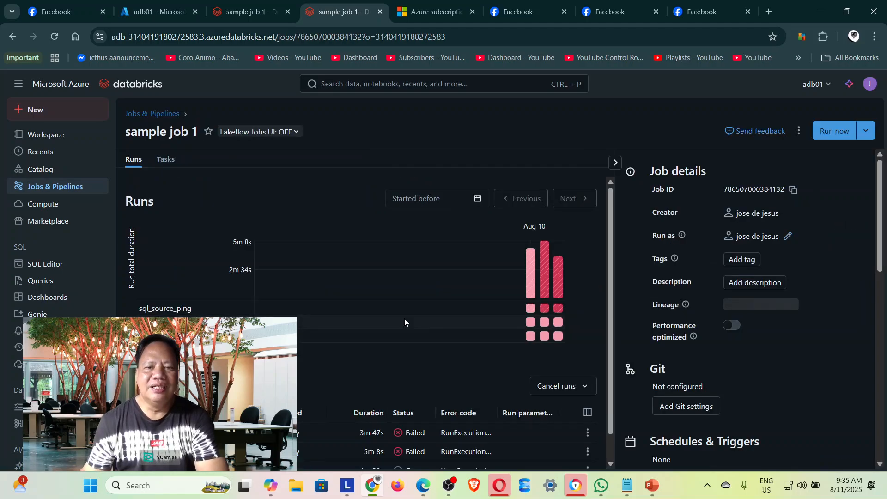
scroll(583, 359, down, 1)
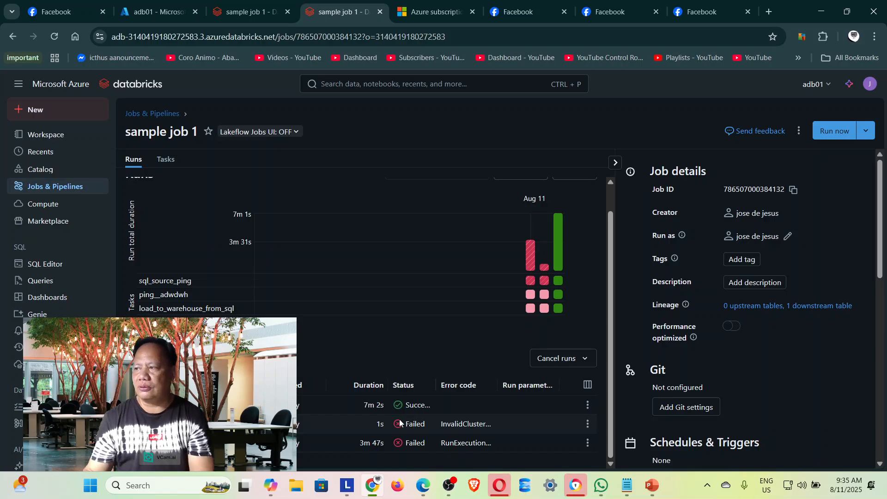
mouse_move(400, 425)
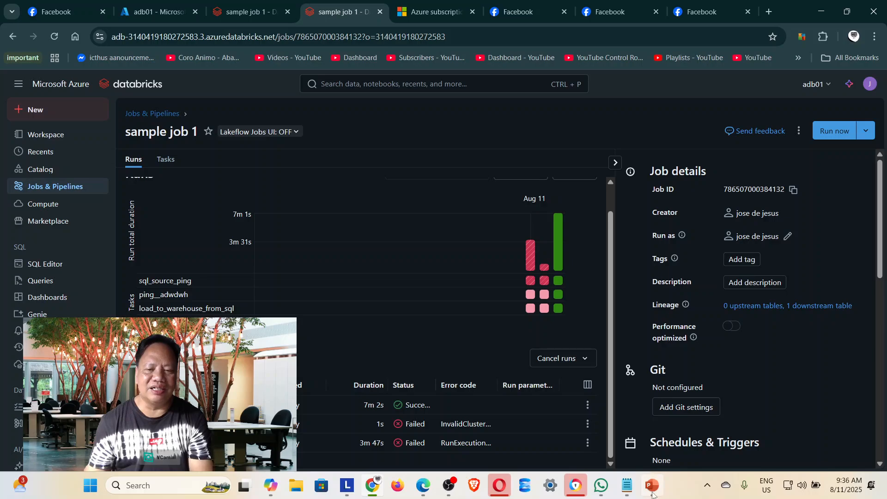
mouse_move(653, 493)
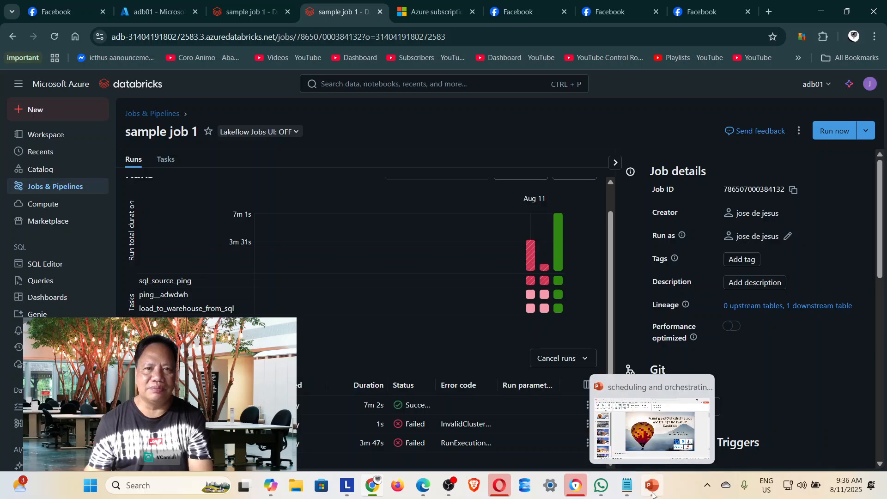
Go back to the jobs list, open demo workflow and check the status of its current run.
click(35, 148)
click(41, 136)
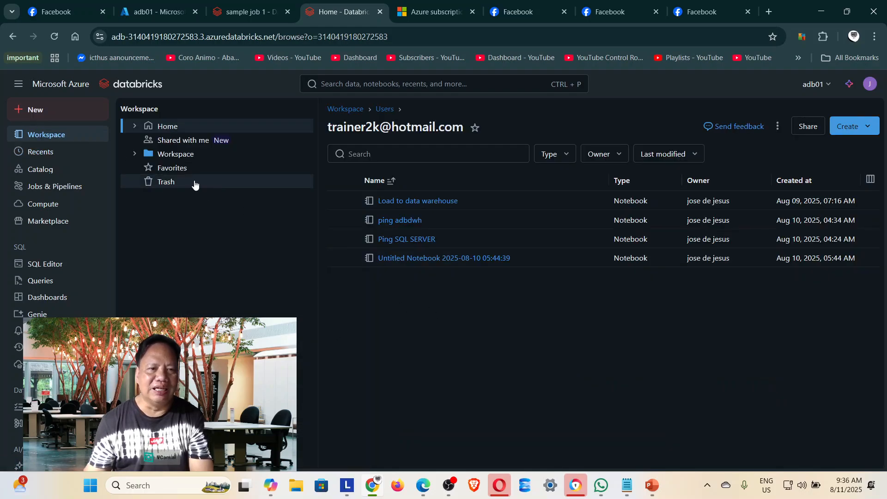
click(61, 201)
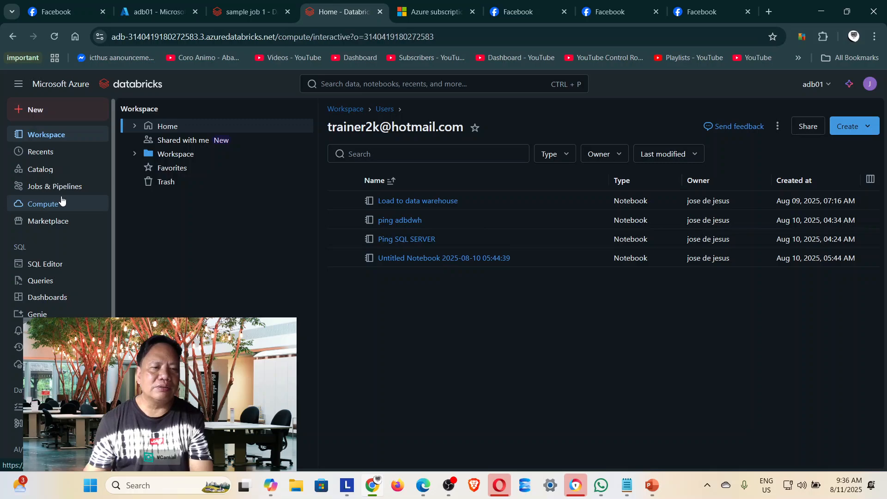
click(61, 188)
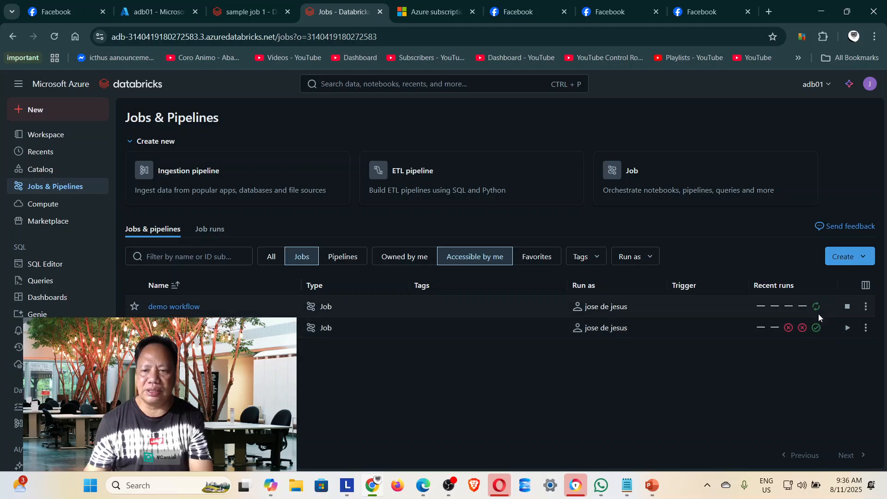
mouse_move(817, 316)
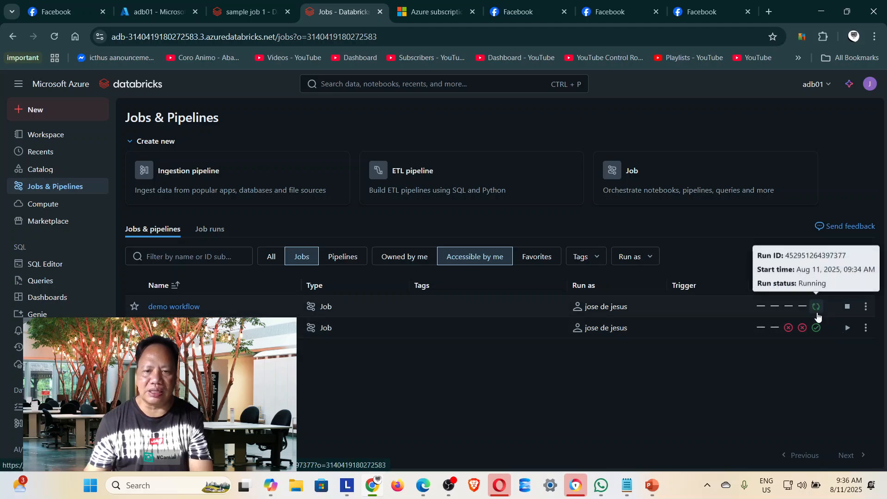
click(178, 309)
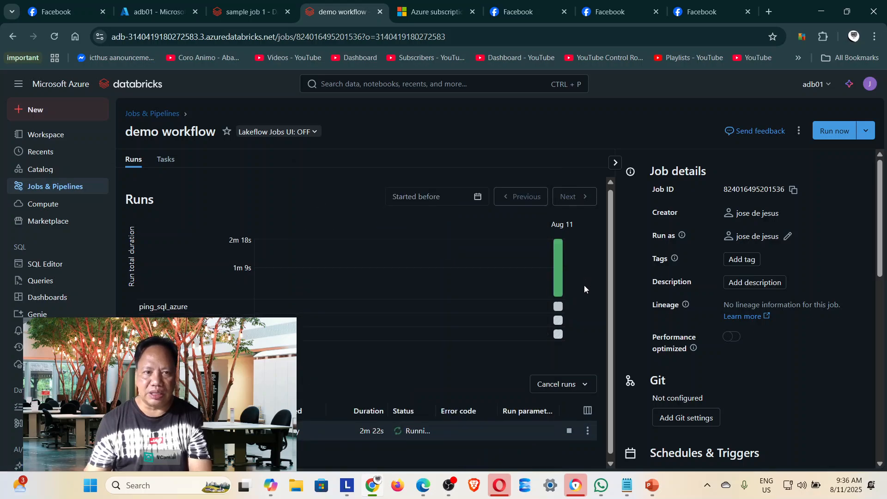
scroll(584, 285, down, 1)
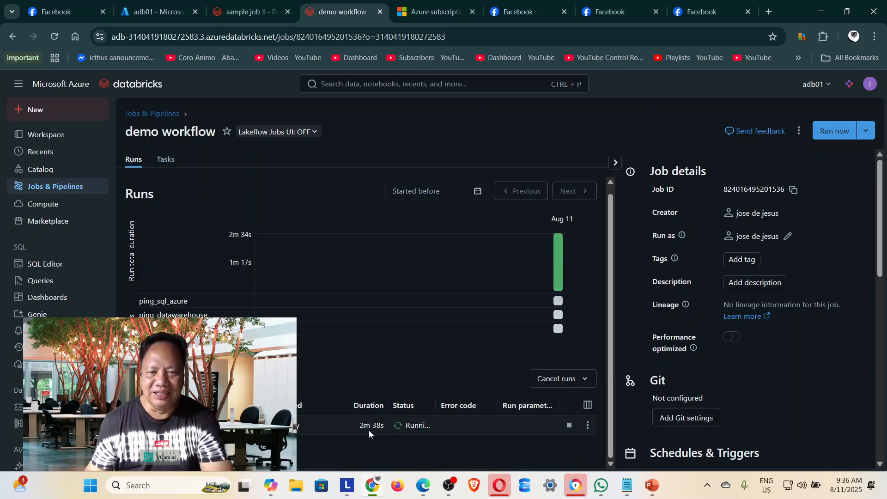
mouse_move(585, 474)
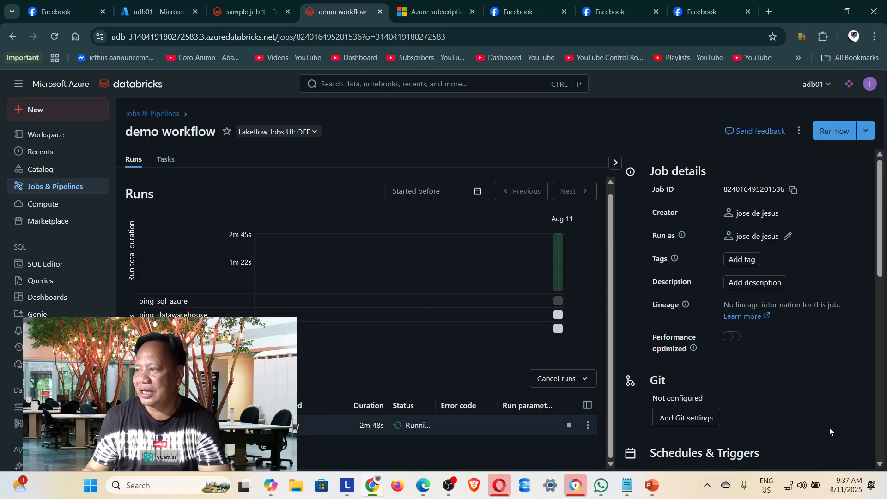
Switch to the PowerPoint presentation, start the slide show from the title slide, and swap presenter view with the slide show.
click(652, 485)
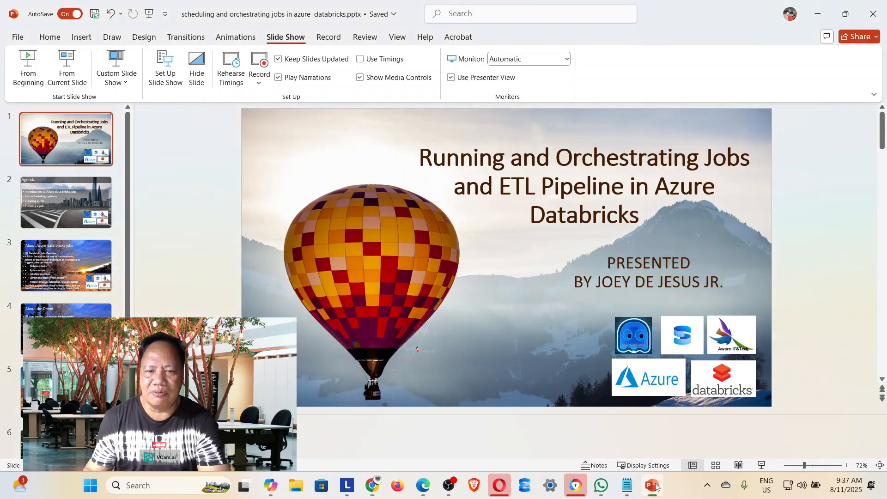
click(26, 70)
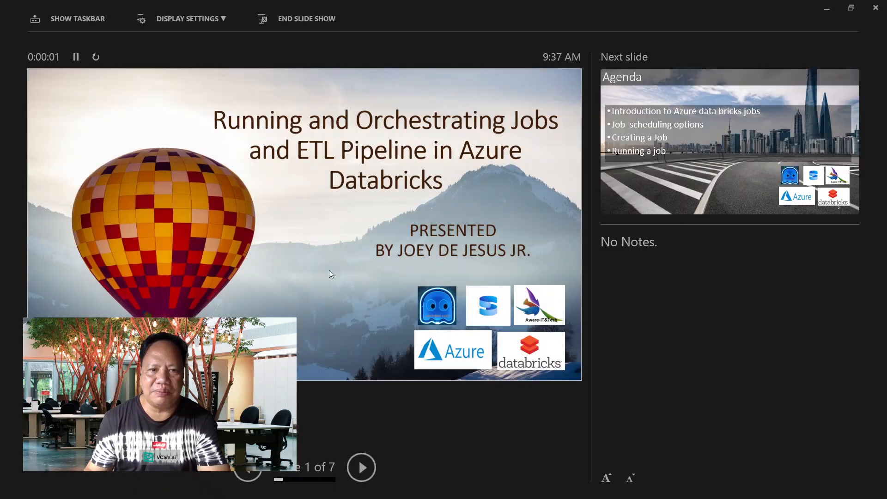
click(172, 19)
click(172, 20)
click(173, 20)
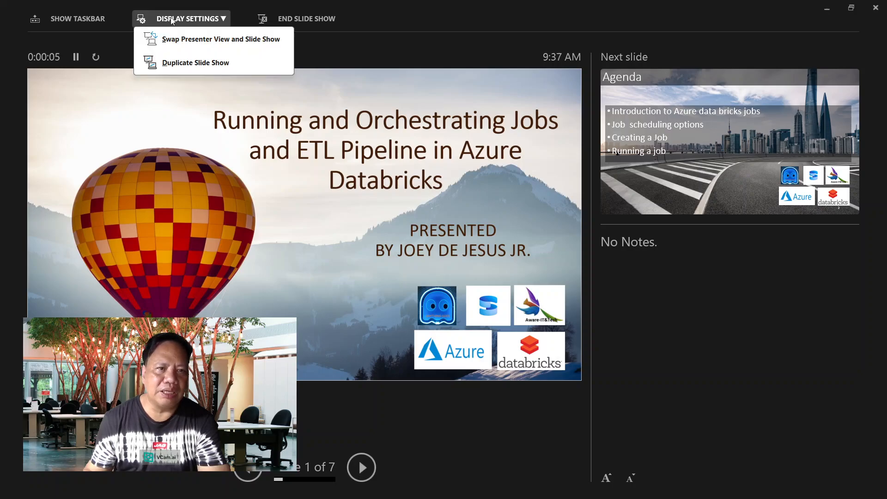
click(179, 41)
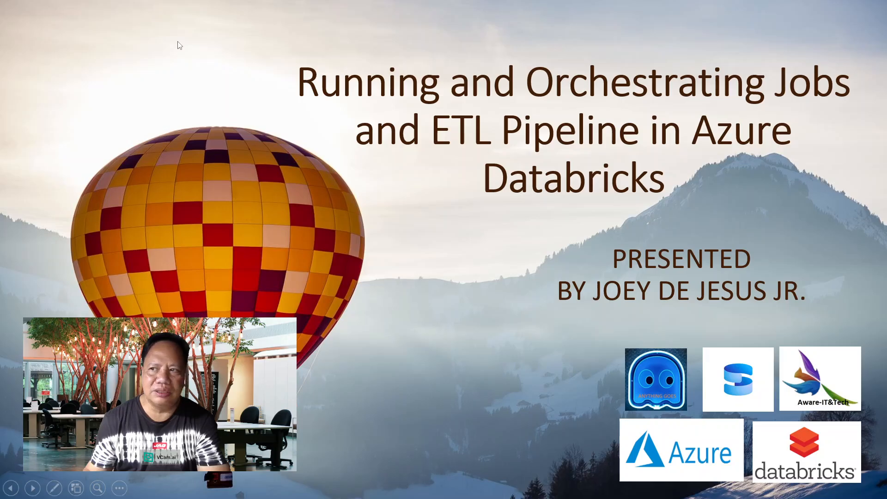
click(401, 253)
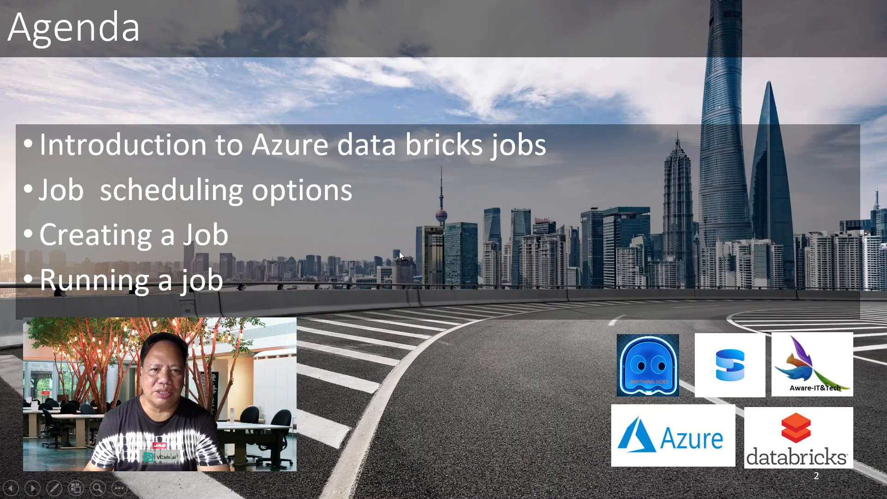
key(Left)
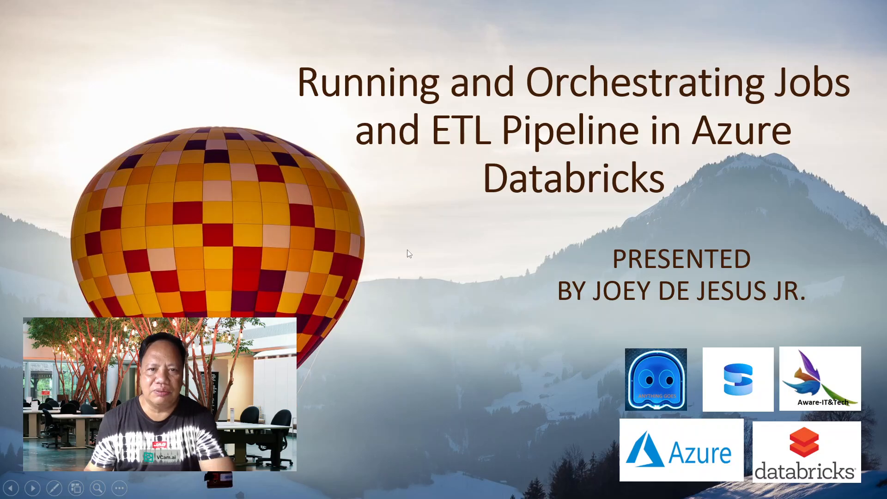